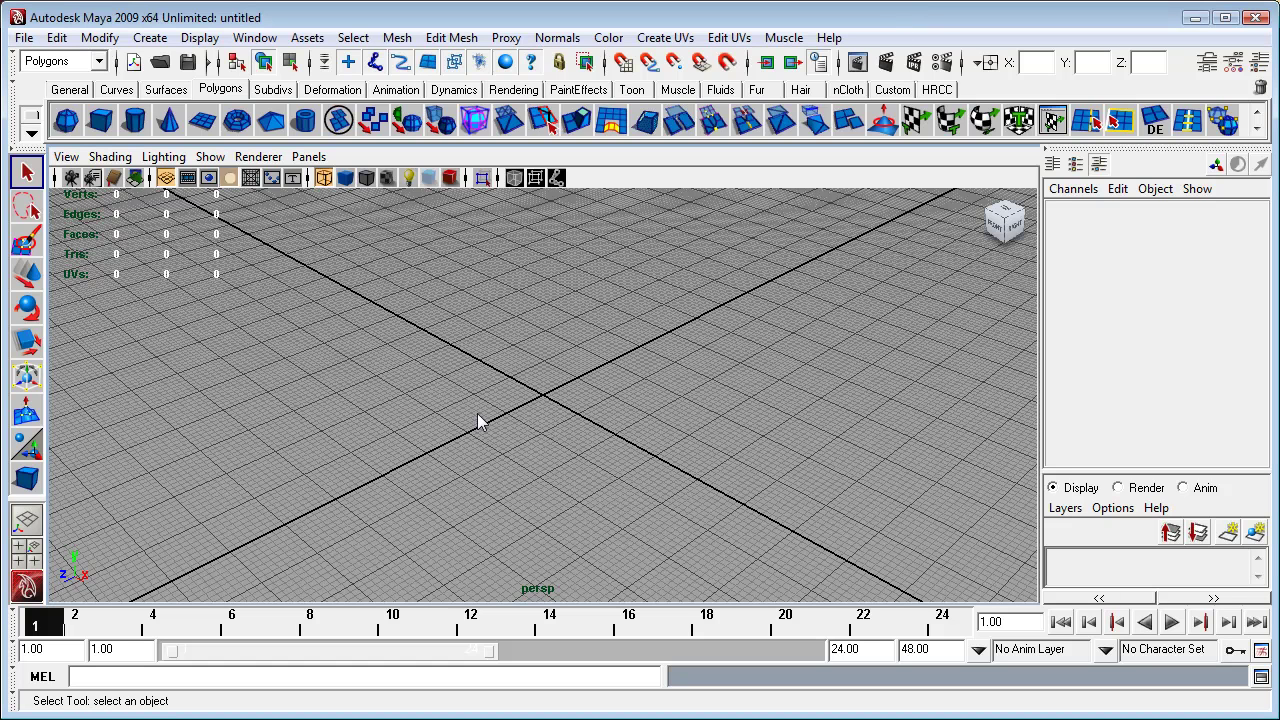
# Step: Zoom in and create a small polygon plane, pPlane1, near the grid origin
pyautogui.scroll(4, 560, 418)
pyautogui.scroll(2, 564, 411)
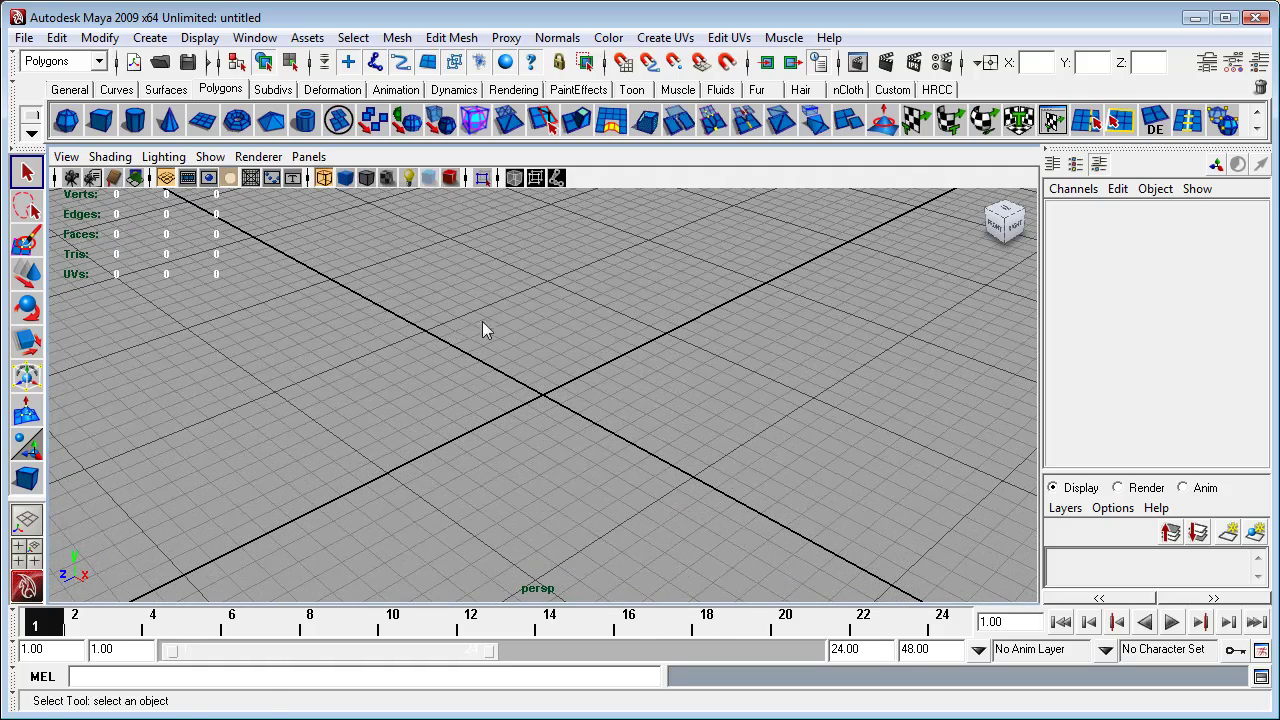
pyautogui.click(202, 120)
pyautogui.click(548, 397)
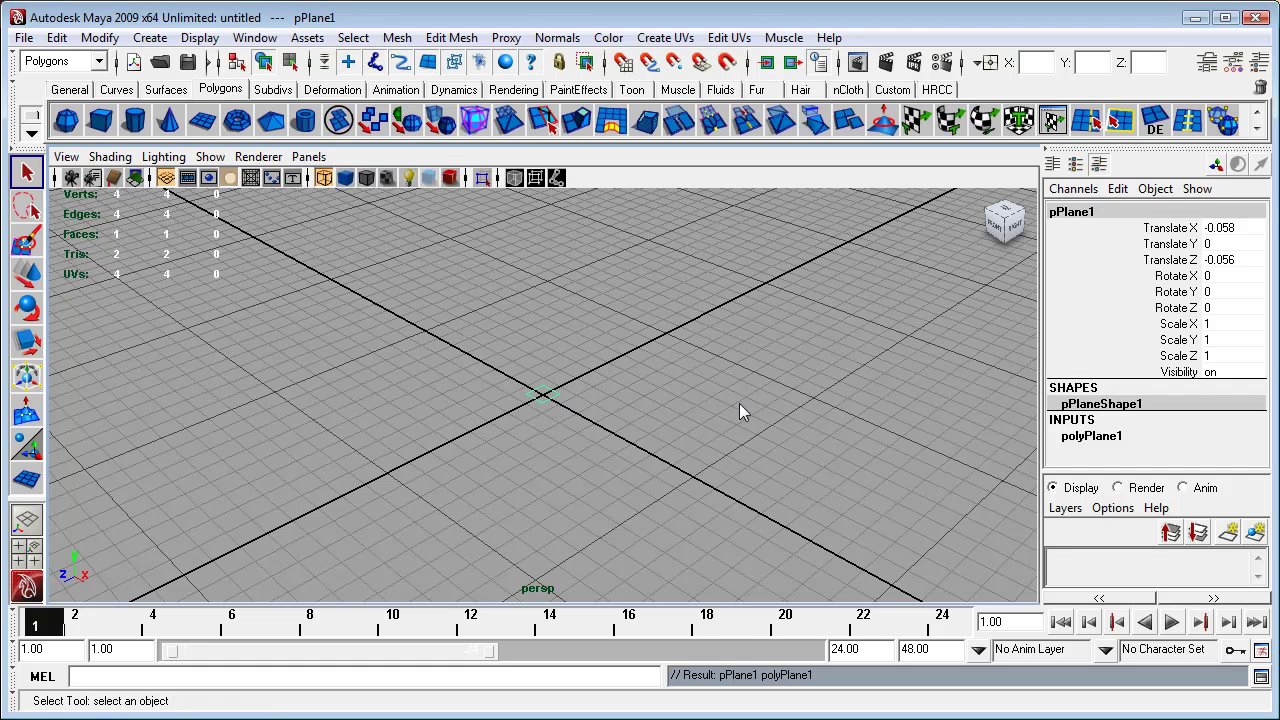
# Step: Set the plane's Translate X, Y and Z all to 0
pyautogui.moveTo(1240, 228); pyautogui.dragTo(1250, 265)
pyautogui.doubleClick(1245, 258)
pyautogui.write('0')
pyautogui.press('Return')
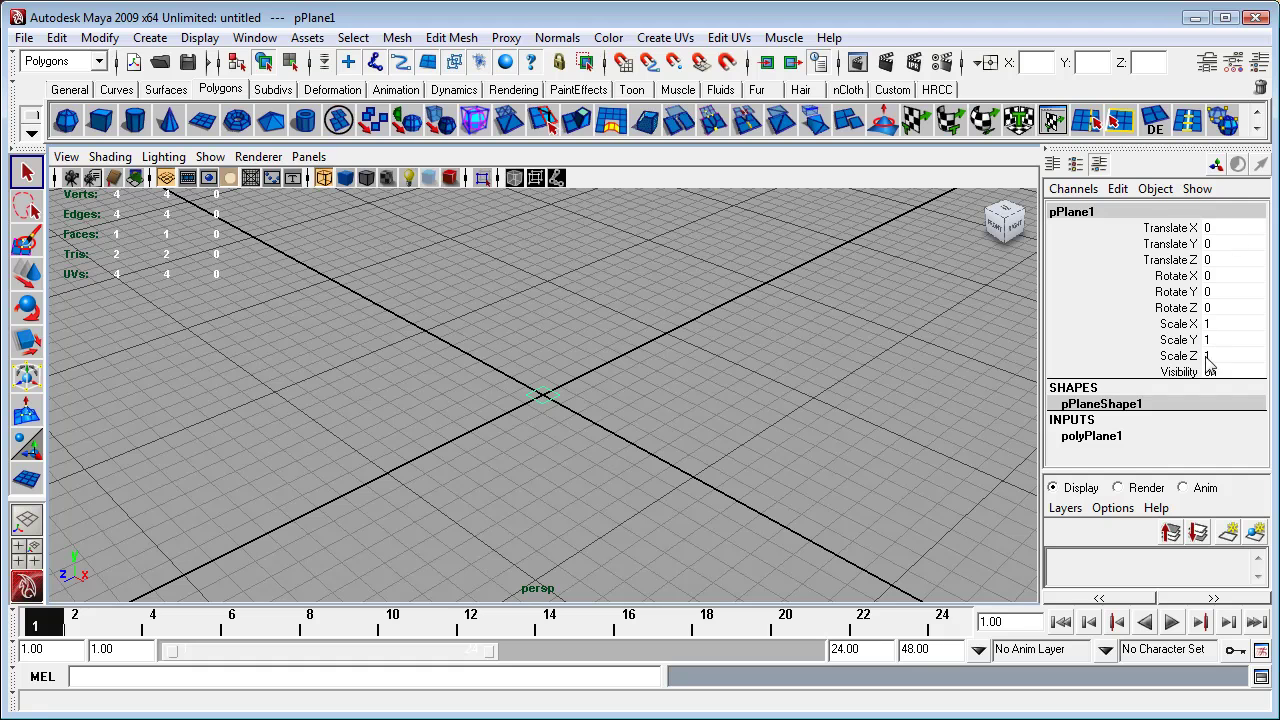
# Step: Set polyPlane1's Width and Height to 256
pyautogui.click(1088, 438)
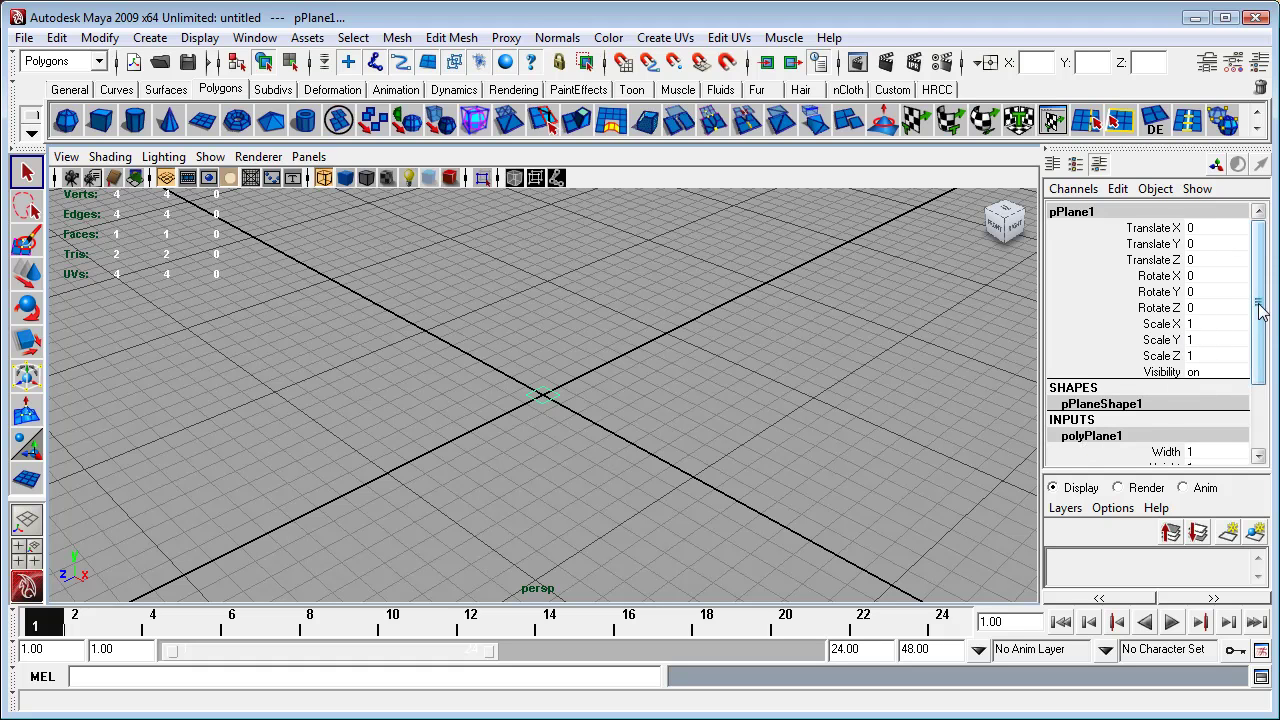
pyautogui.scroll(-3, 1258, 300)
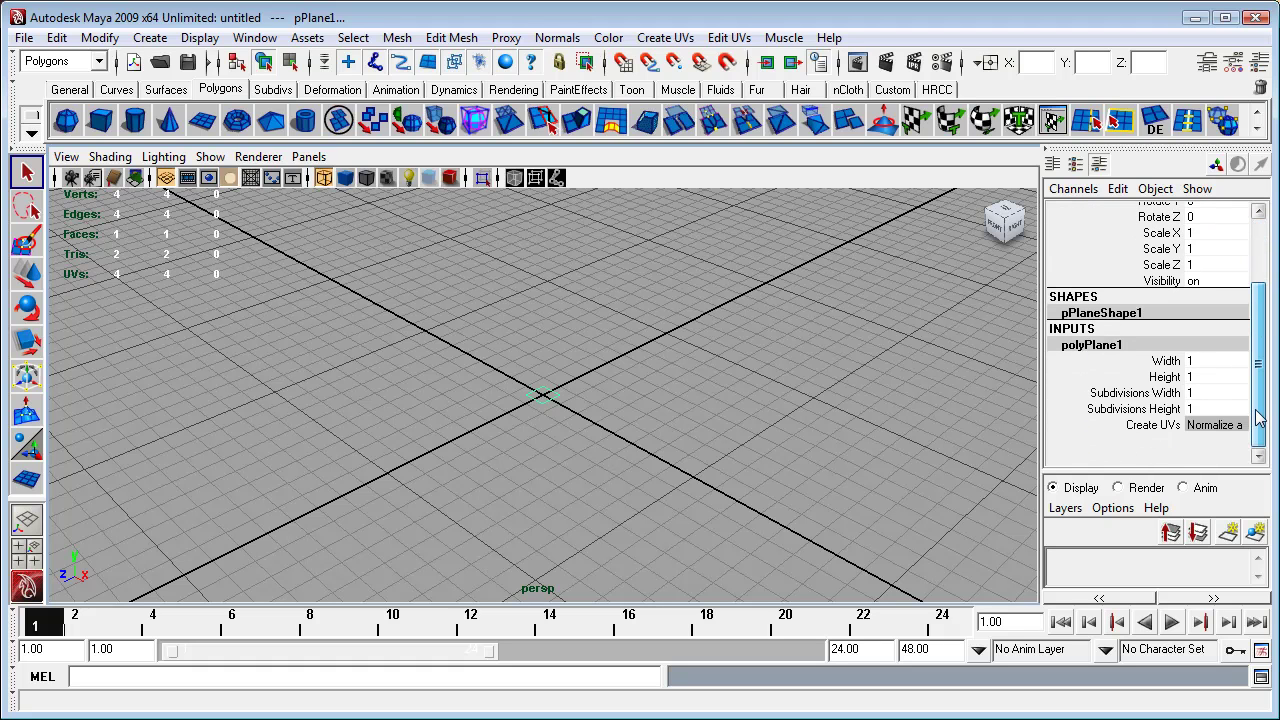
pyautogui.moveTo(1215, 365); pyautogui.dragTo(1215, 383)
pyautogui.click(1213, 377)
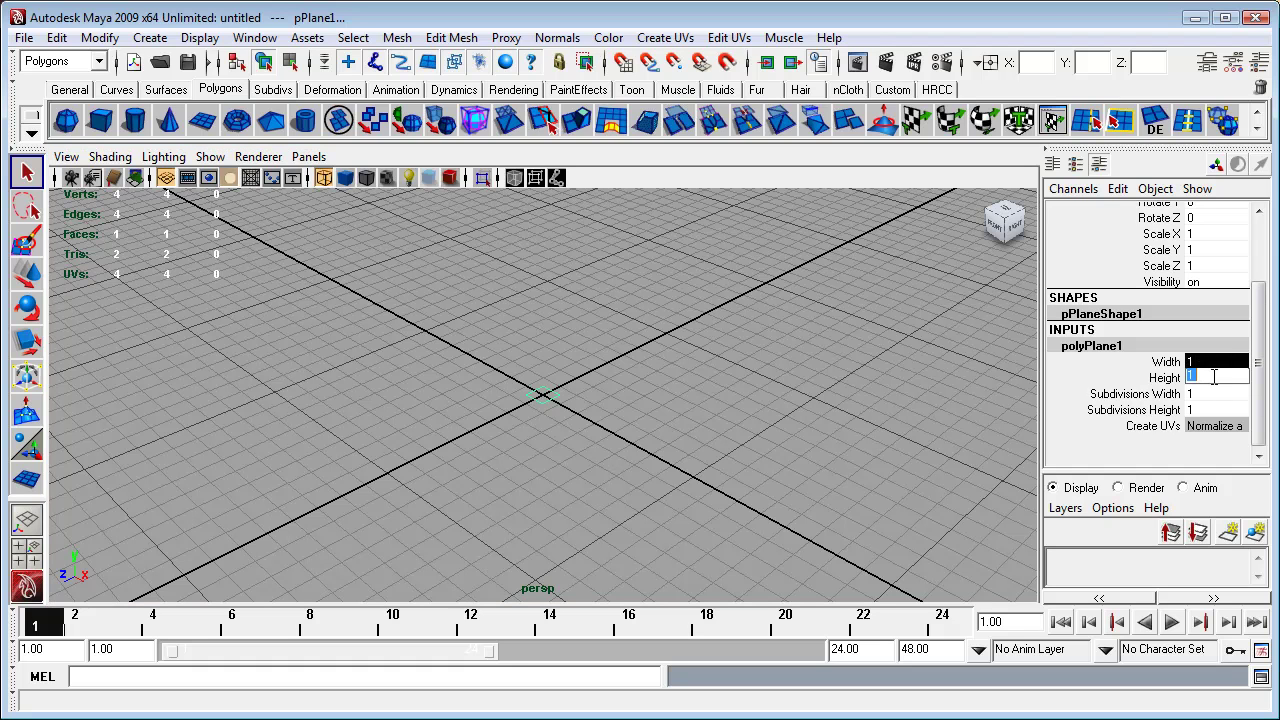
pyautogui.write('256')
pyautogui.press('Return')
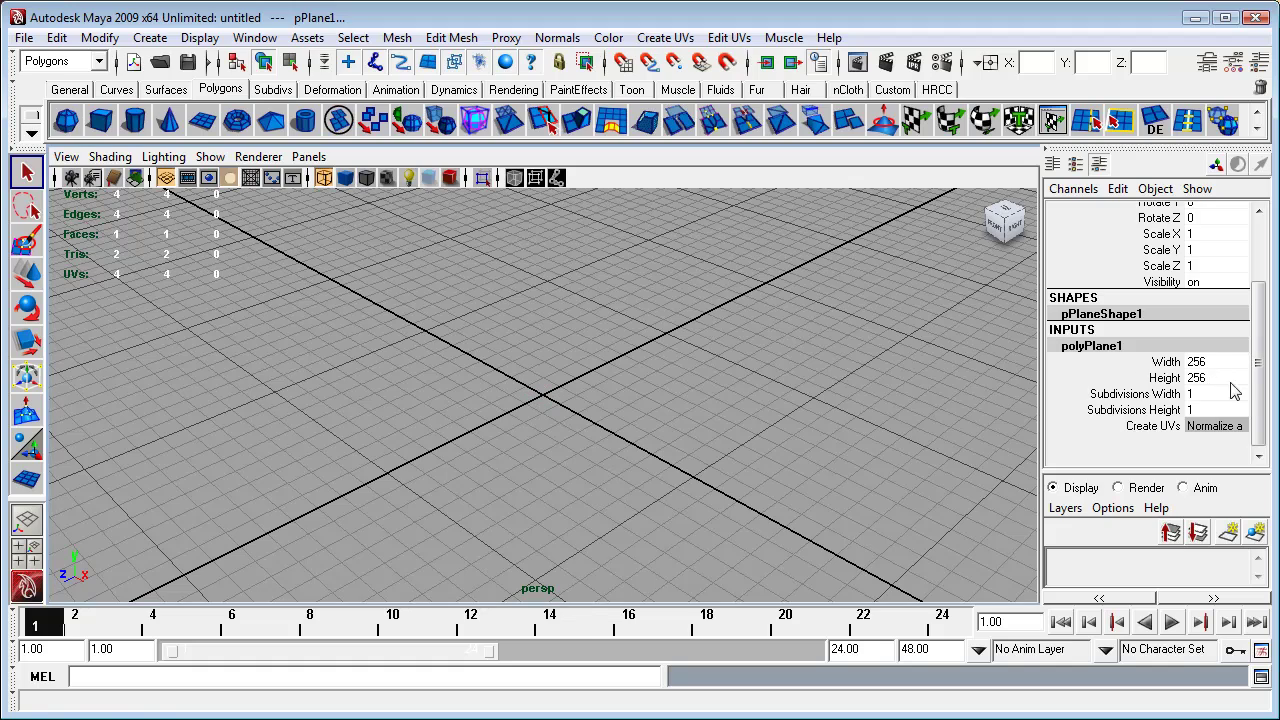
# Step: Set both Subdivisions Width and Height to 8
pyautogui.scroll(-5, 591, 407)
pyautogui.scroll(-4, 592, 410)
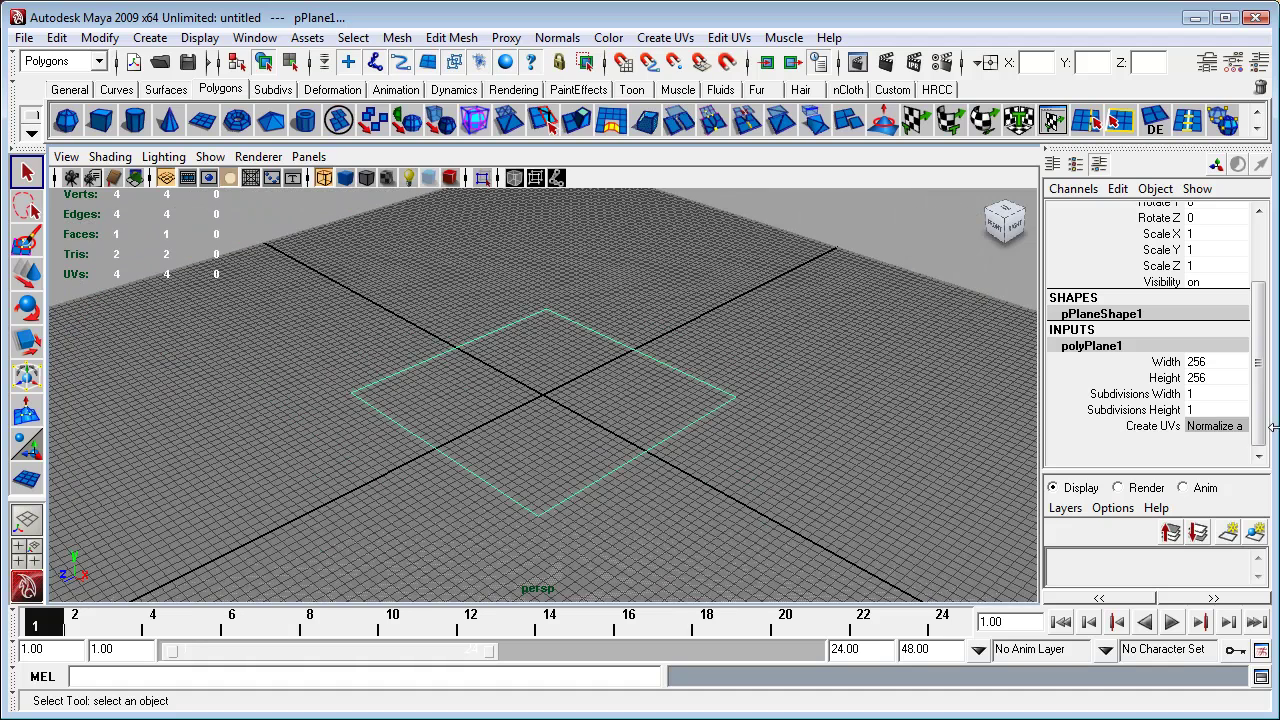
pyautogui.moveTo(1200, 394); pyautogui.dragTo(1207, 410)
pyautogui.click(1205, 409)
pyautogui.write('8')
pyautogui.press('Return')
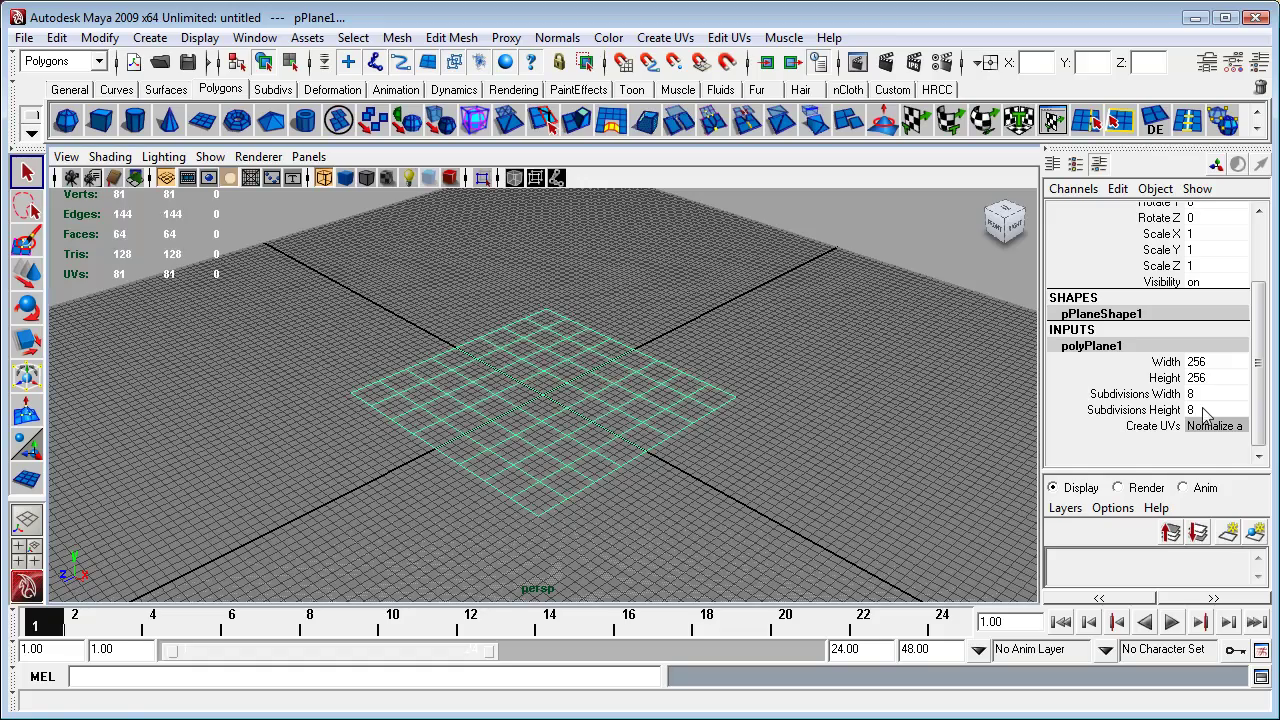
pyautogui.scroll(3, 631, 480)
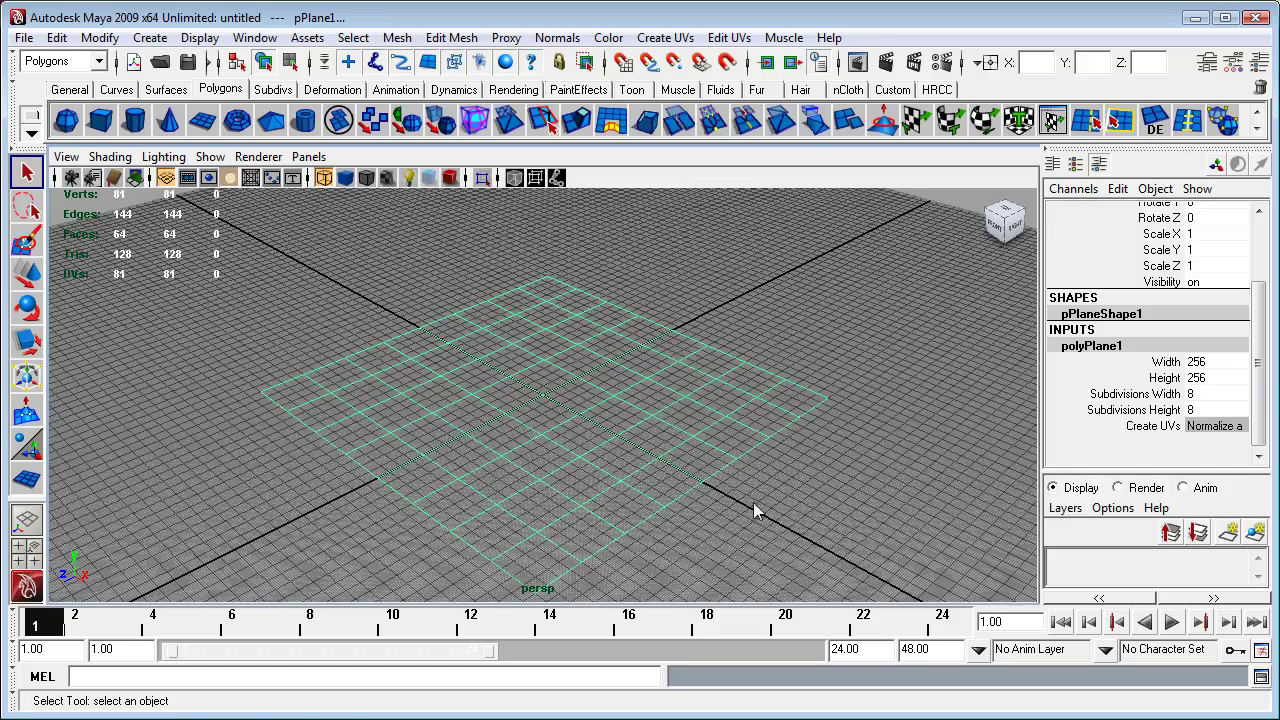
pyautogui.moveTo(745, 496)
pyautogui.keyDown('alt'); pyautogui.mouseDown()
pyautogui.moveTo(623, 457)
pyautogui.moveTo(748, 477)
pyautogui.moveTo(726, 486)
pyautogui.mouseUp(); pyautogui.keyUp('alt')
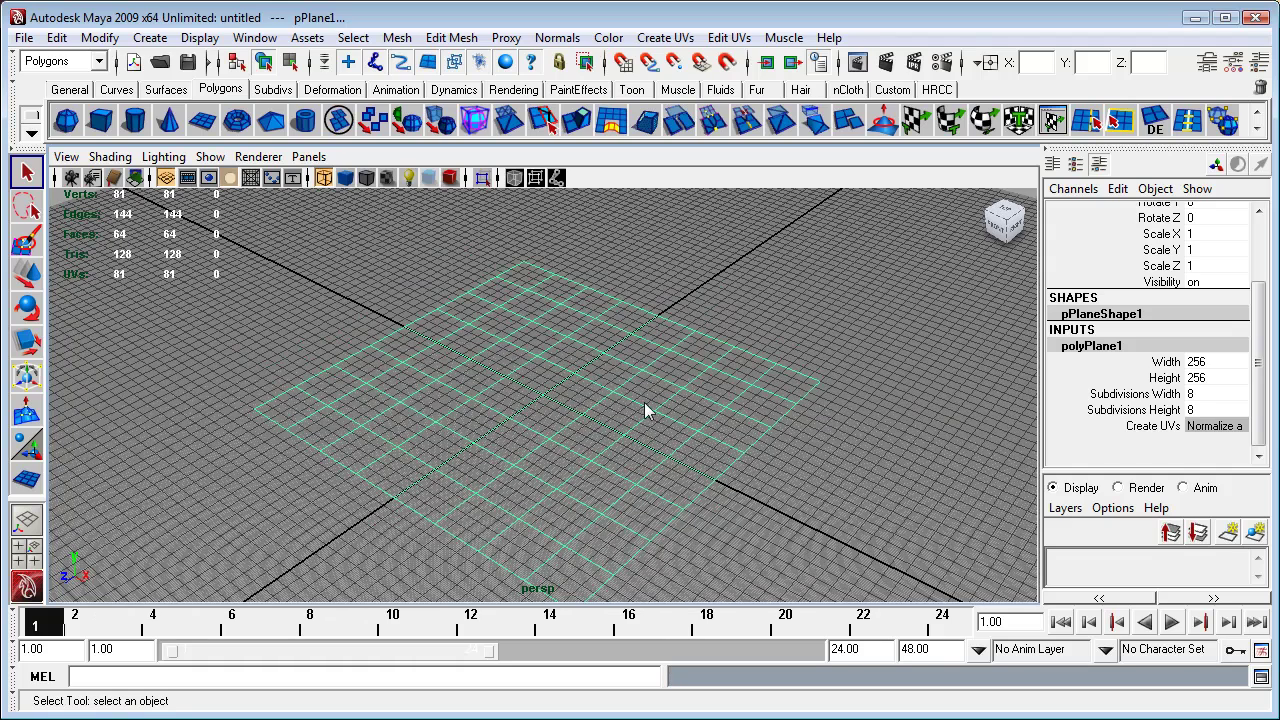
pyautogui.press('5')
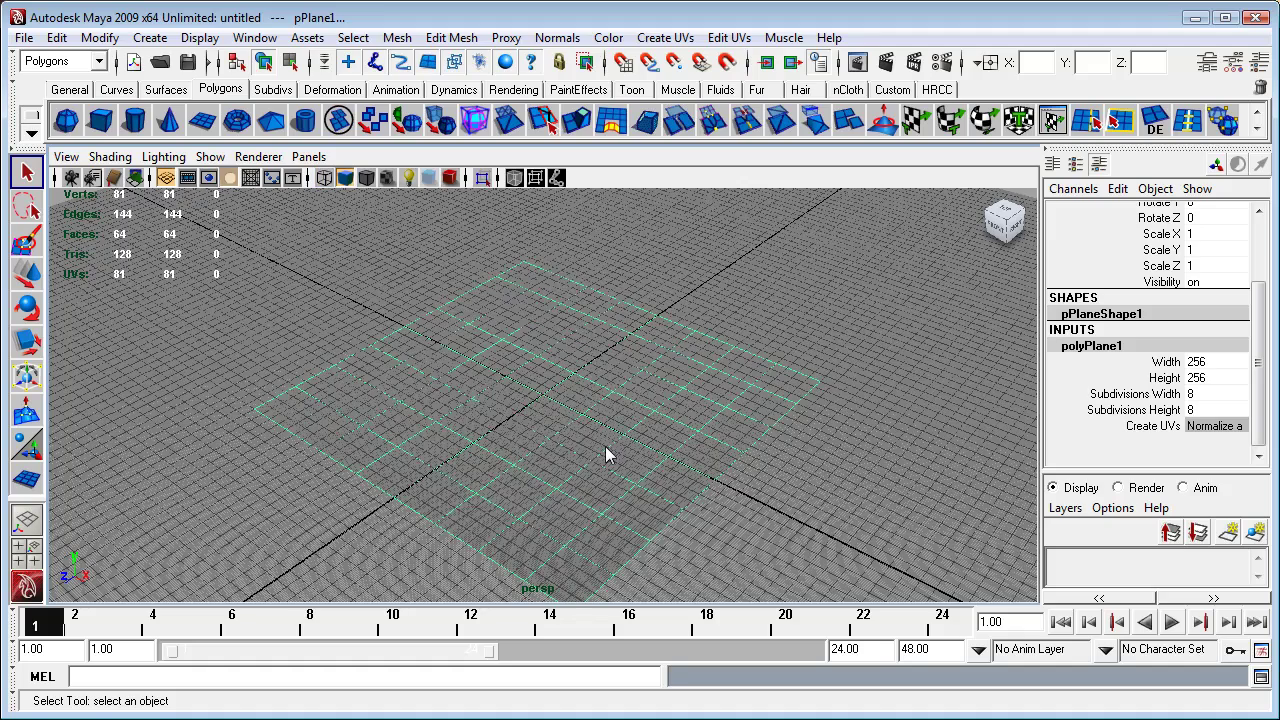
pyautogui.keyDown('alt'); pyautogui.moveTo(676, 457); pyautogui.dragTo(671, 457); pyautogui.keyUp('alt')
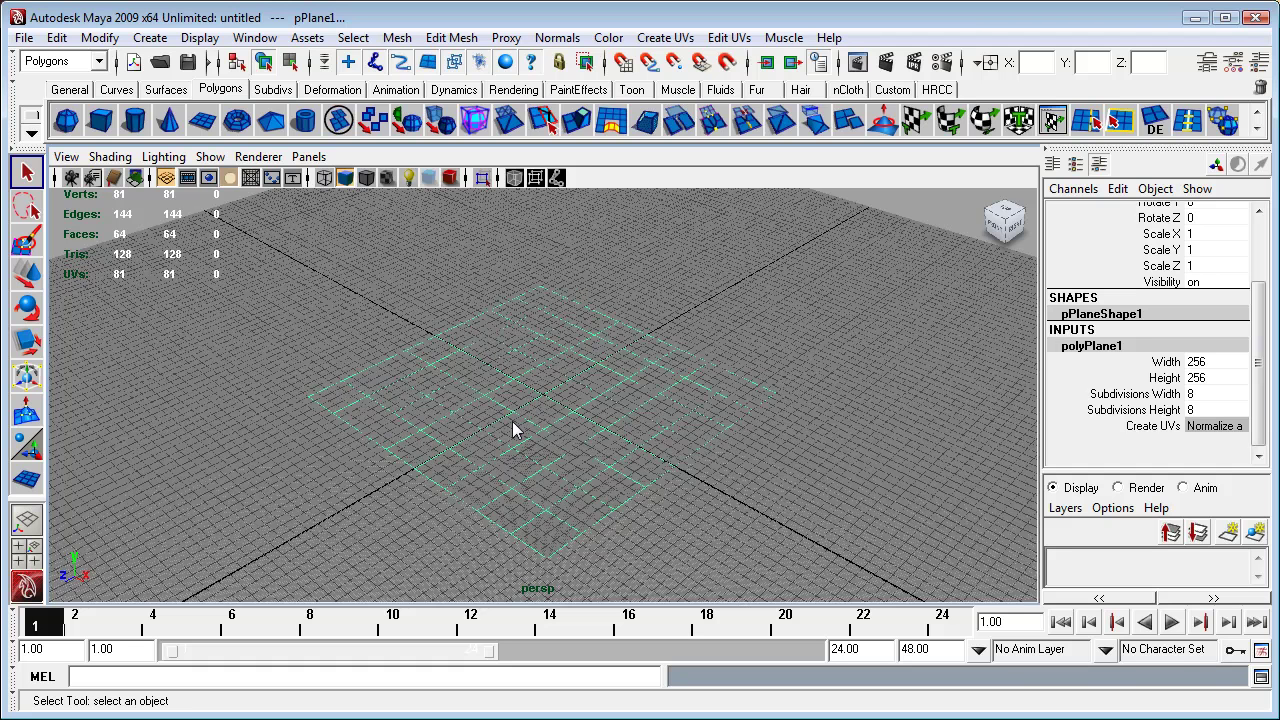
pyautogui.click(264, 38)
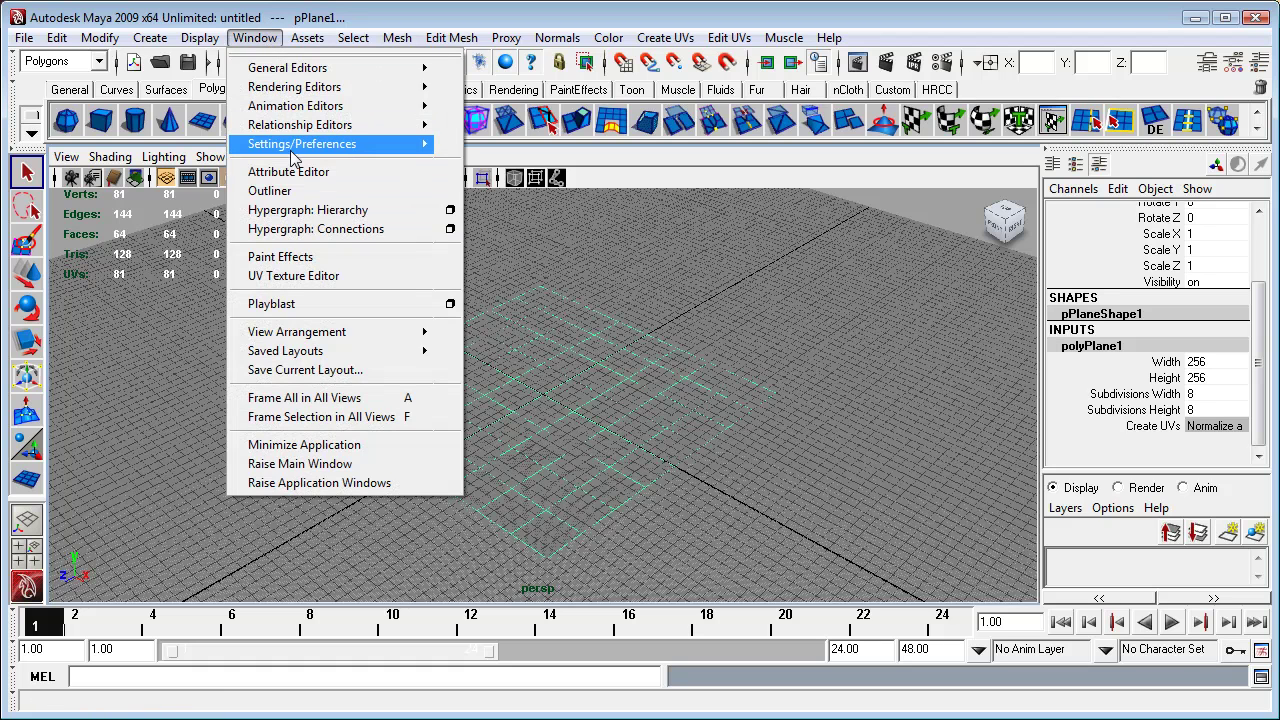
pyautogui.moveTo(293, 152)
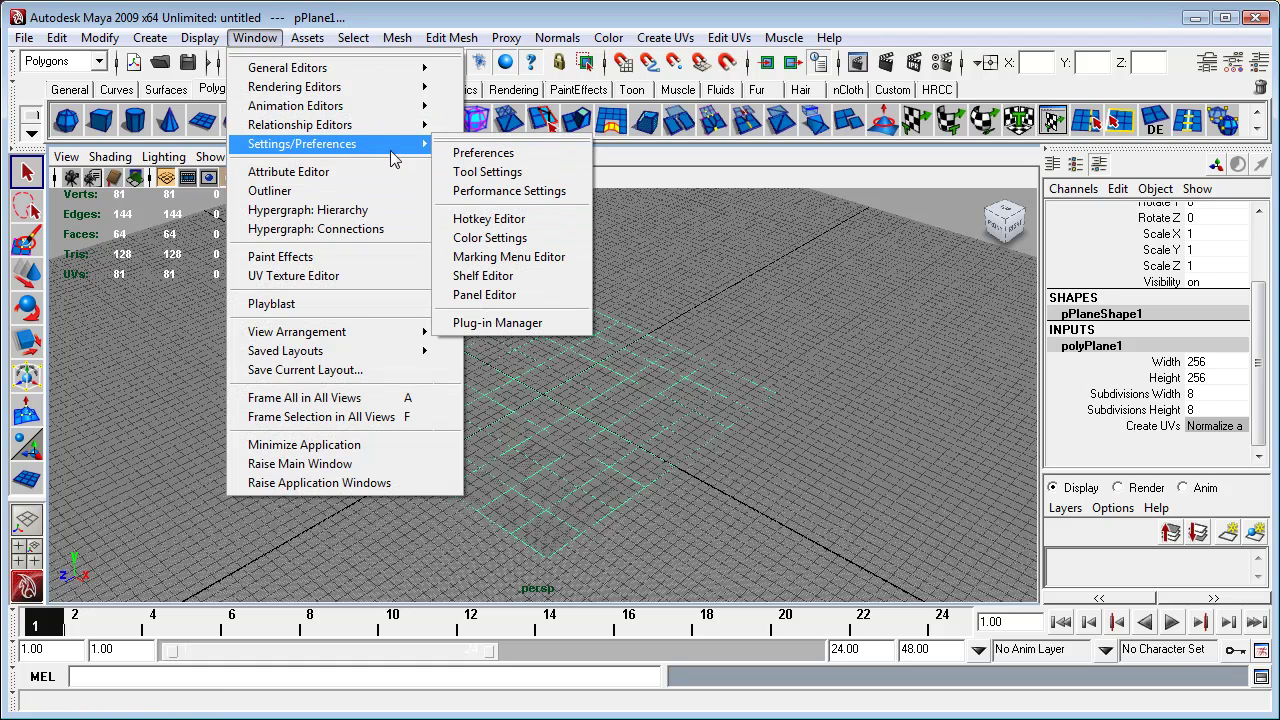
pyautogui.click(519, 228)
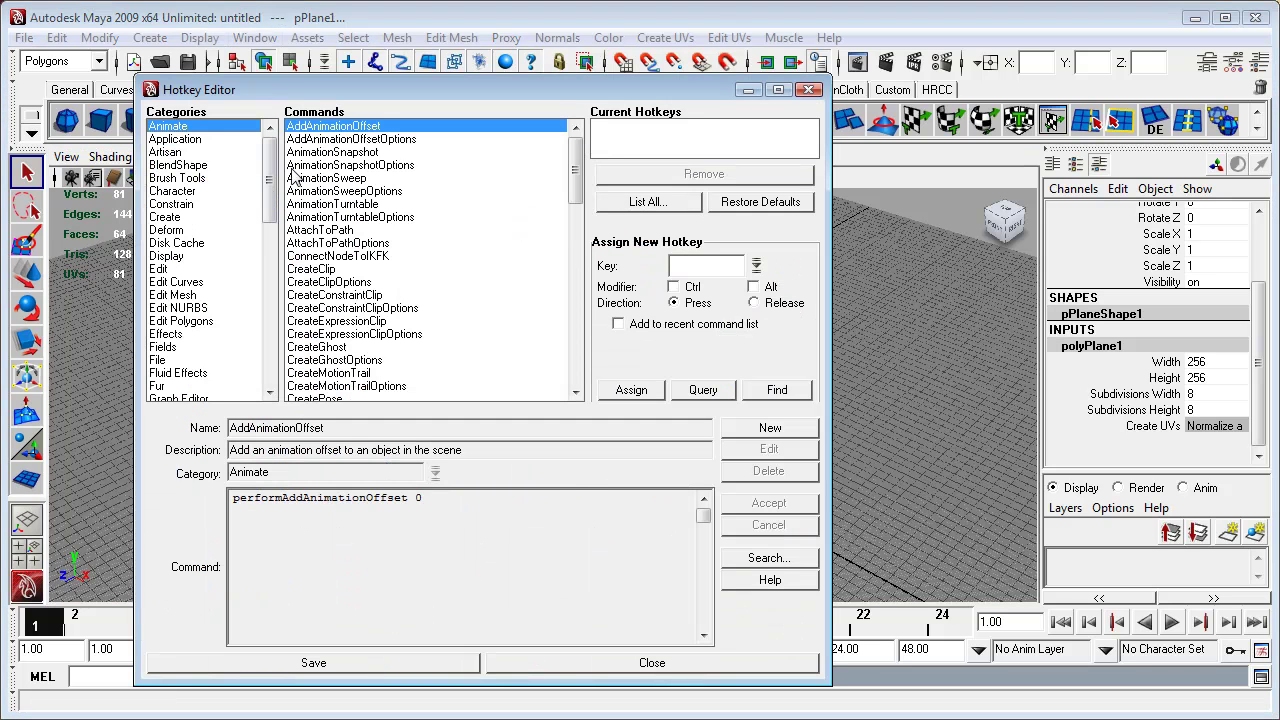
pyautogui.moveTo(268, 167)
pyautogui.mouseDown()
pyautogui.moveTo(268, 200)
pyautogui.moveTo(265, 184)
pyautogui.mouseUp()
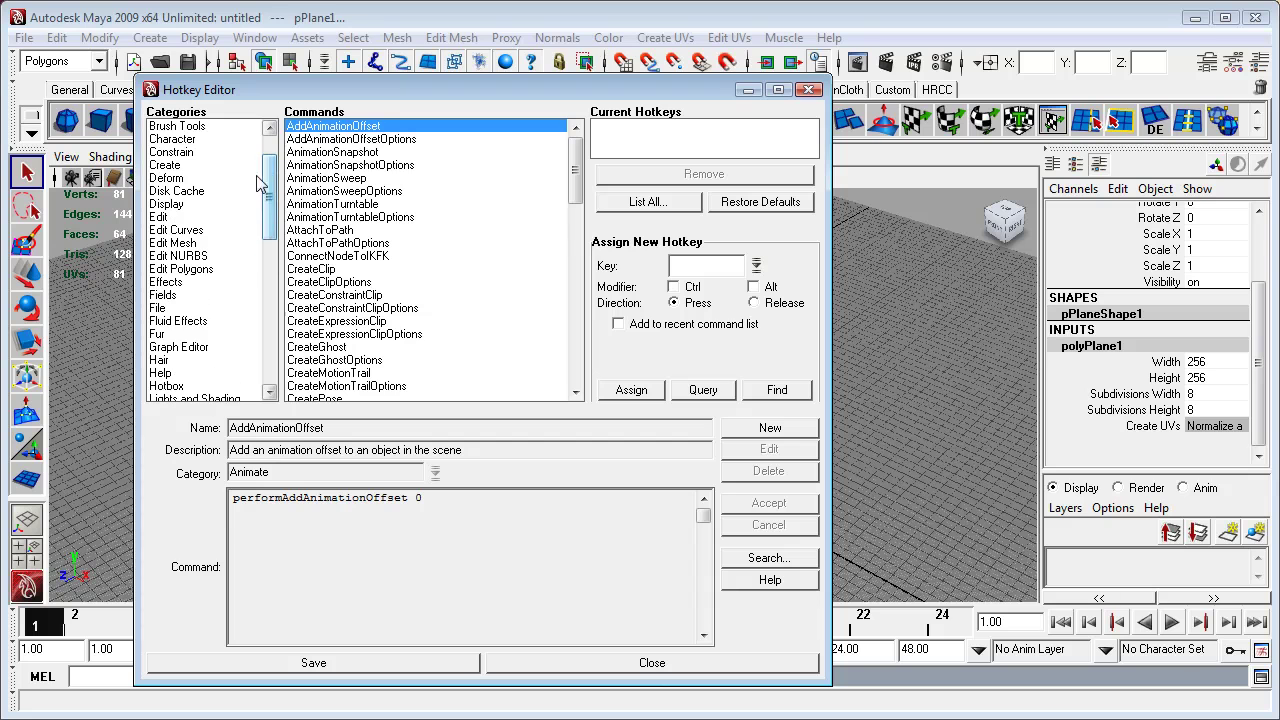
pyautogui.click(175, 204)
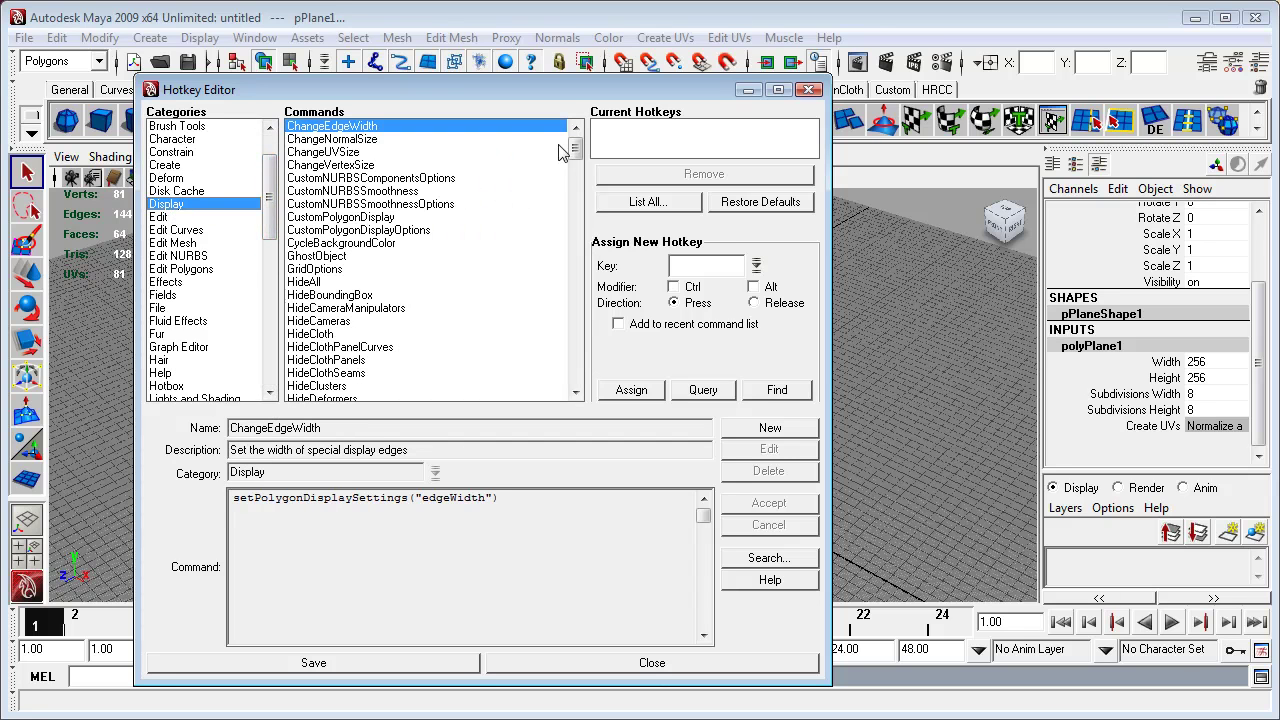
pyautogui.click(335, 272)
pyautogui.moveTo(575, 150); pyautogui.dragTo(569, 325)
pyautogui.click(398, 298)
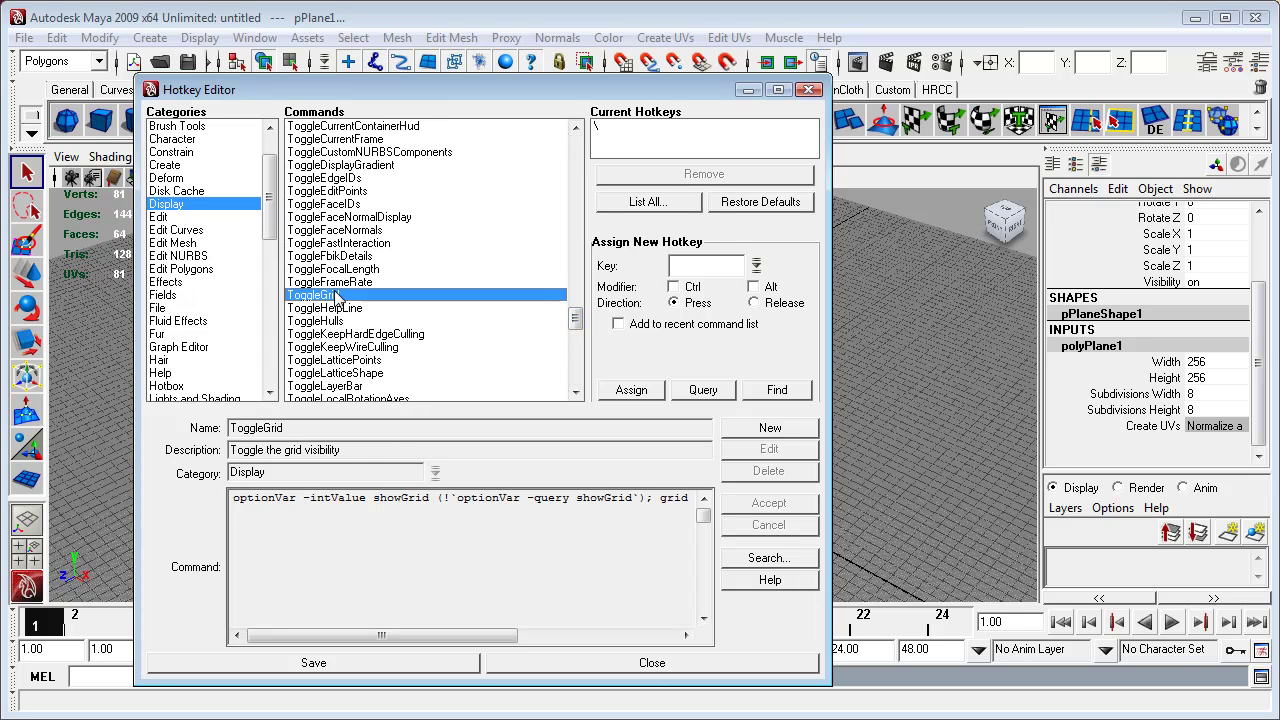
pyautogui.click(652, 127)
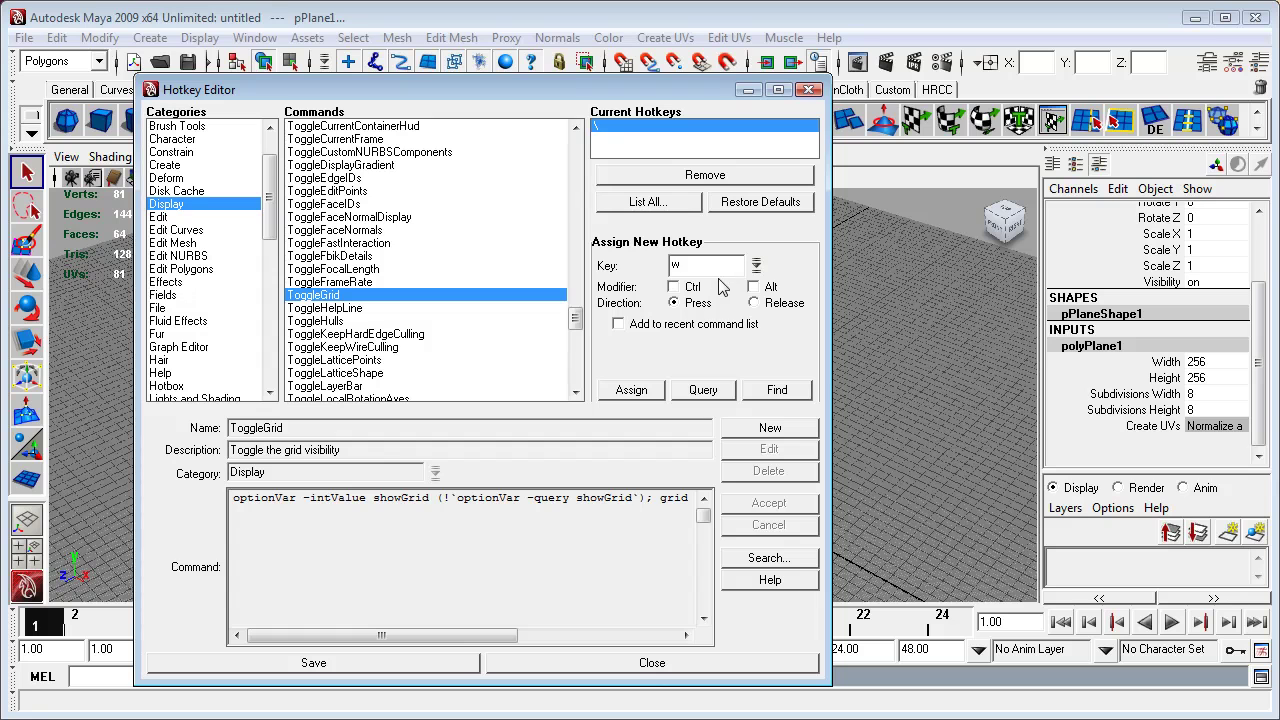
pyautogui.click(704, 393)
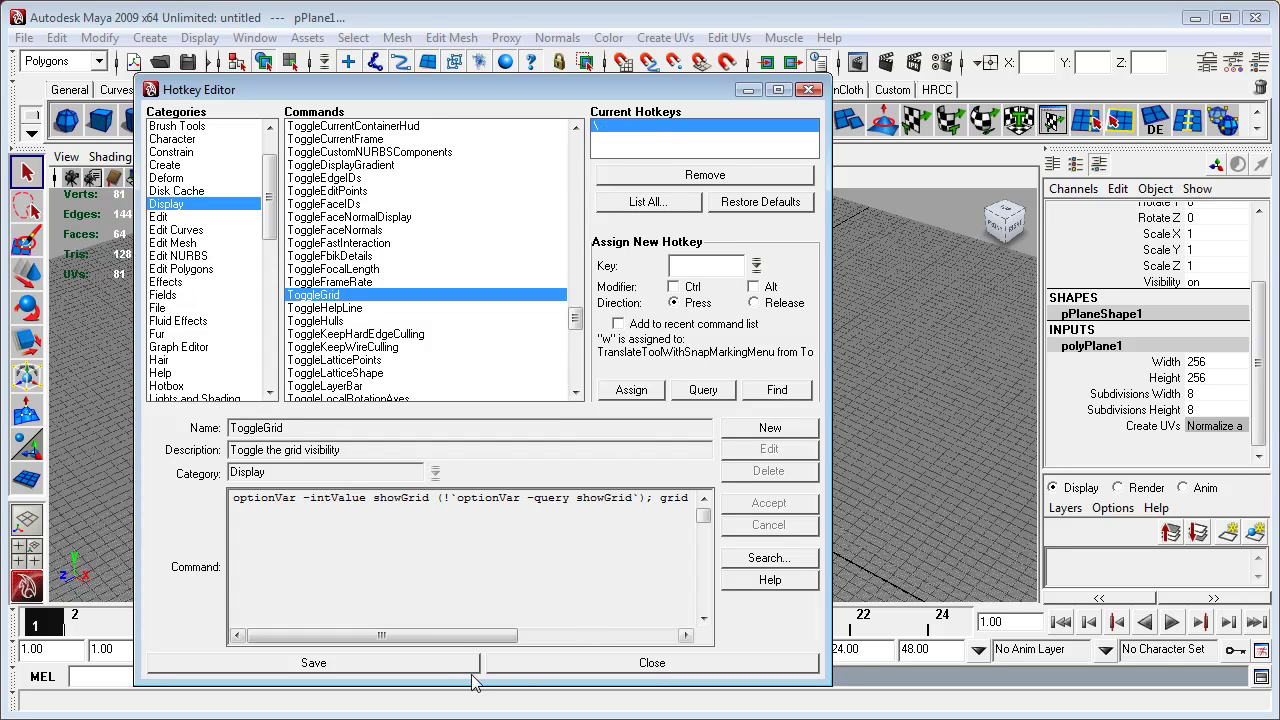
pyautogui.click(505, 663)
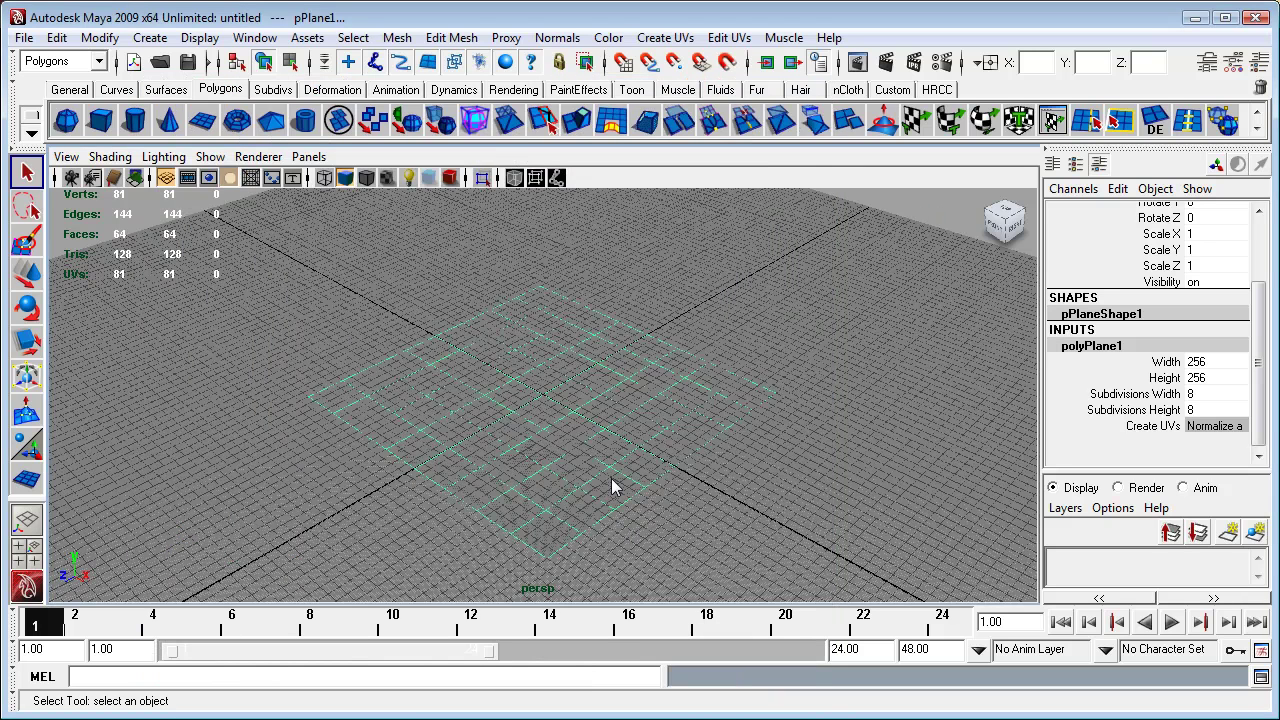
# Step: Show the plane shaded with the grid hidden, and orbit around it
pyautogui.press('5')
pyautogui.press('4')
pyautogui.press('5')
pyautogui.press('4')
pyautogui.press('5')
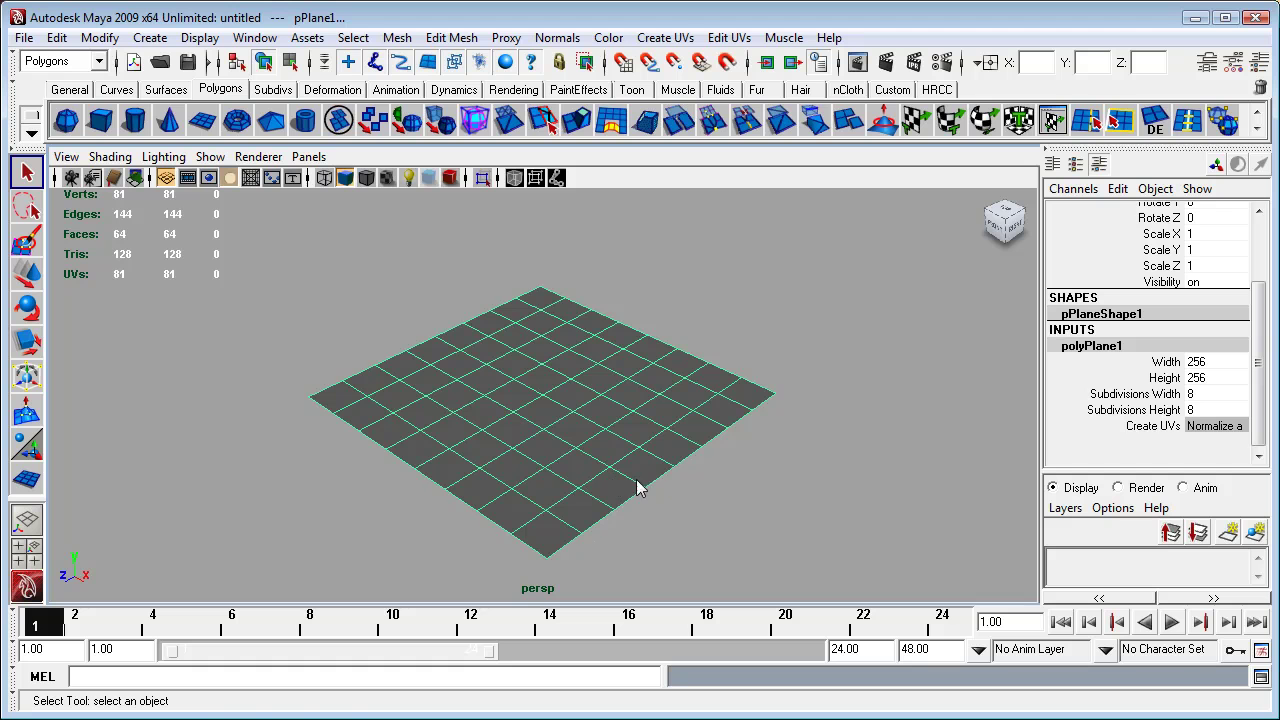
pyautogui.keyDown('alt'); pyautogui.moveTo(643, 500); pyautogui.dragTo(595, 490); pyautogui.keyUp('alt')
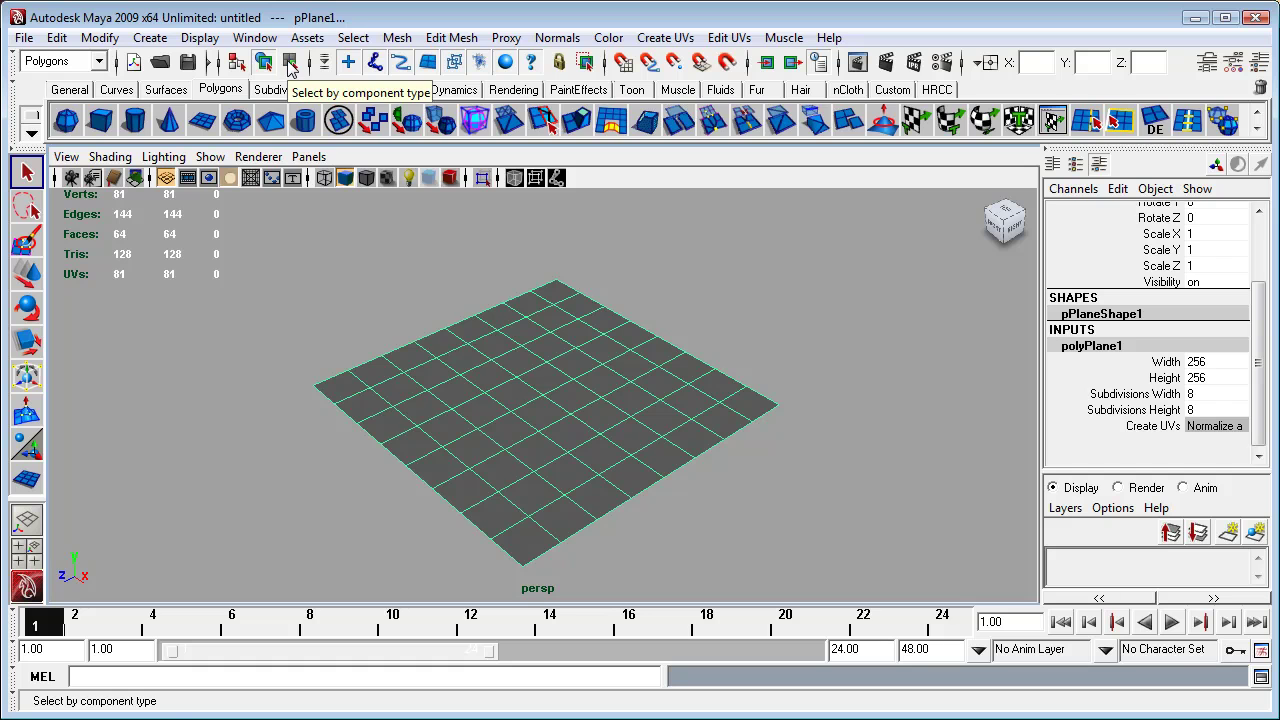
# Step: Select the plane's four corner faces in face mode and delete them
pyautogui.click(290, 64)
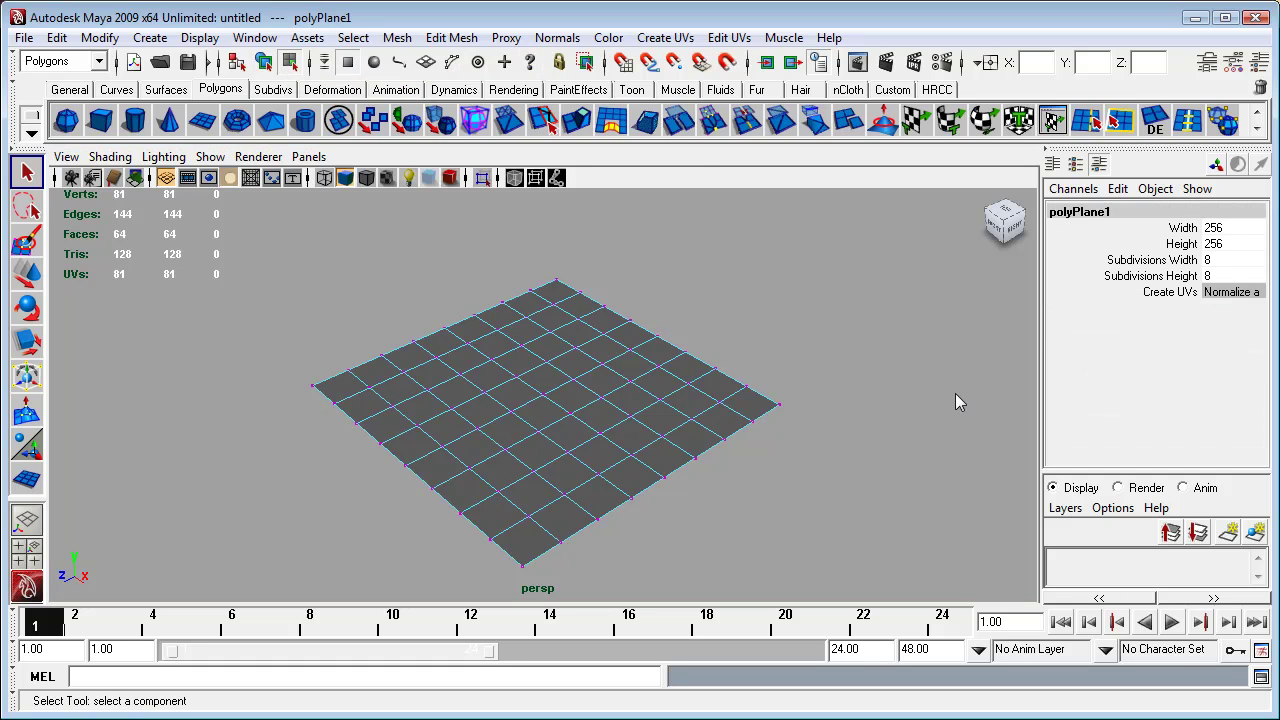
pyautogui.click(426, 63)
pyautogui.click(756, 410)
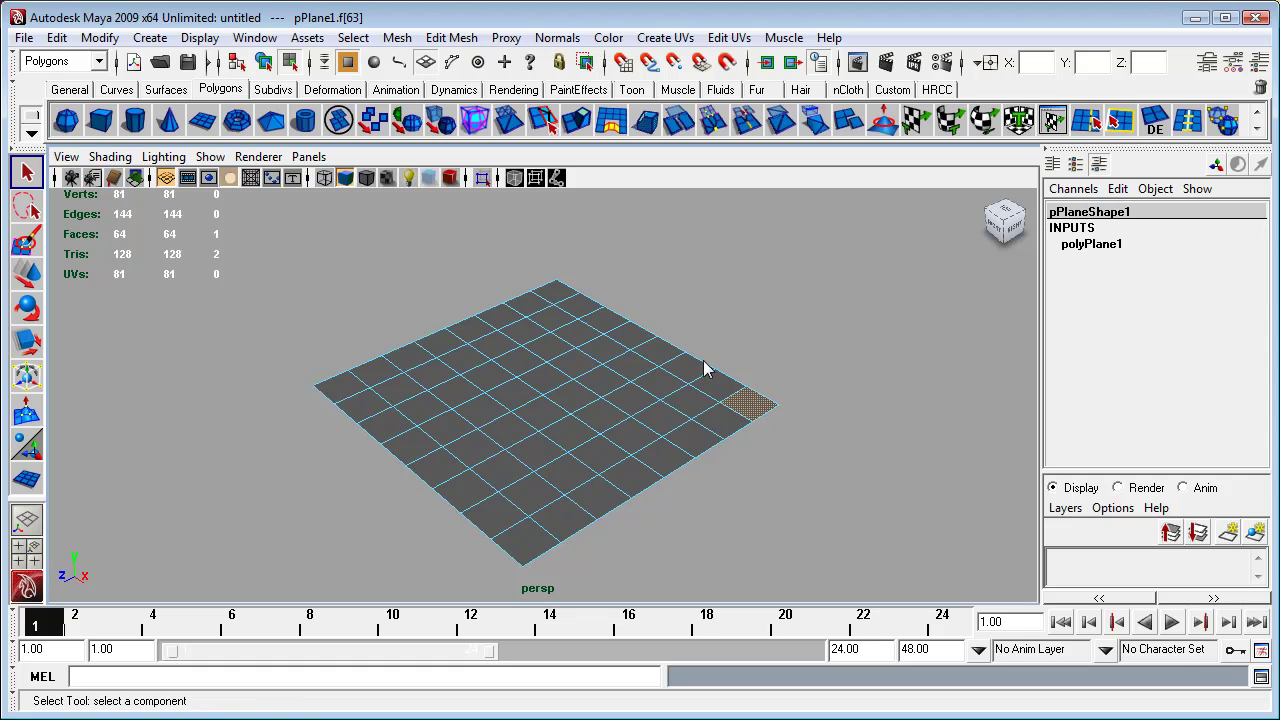
pyautogui.keyDown('shift'); pyautogui.click(560, 292); pyautogui.keyUp('shift')
pyautogui.keyDown('shift'); pyautogui.click(333, 390); pyautogui.keyUp('shift')
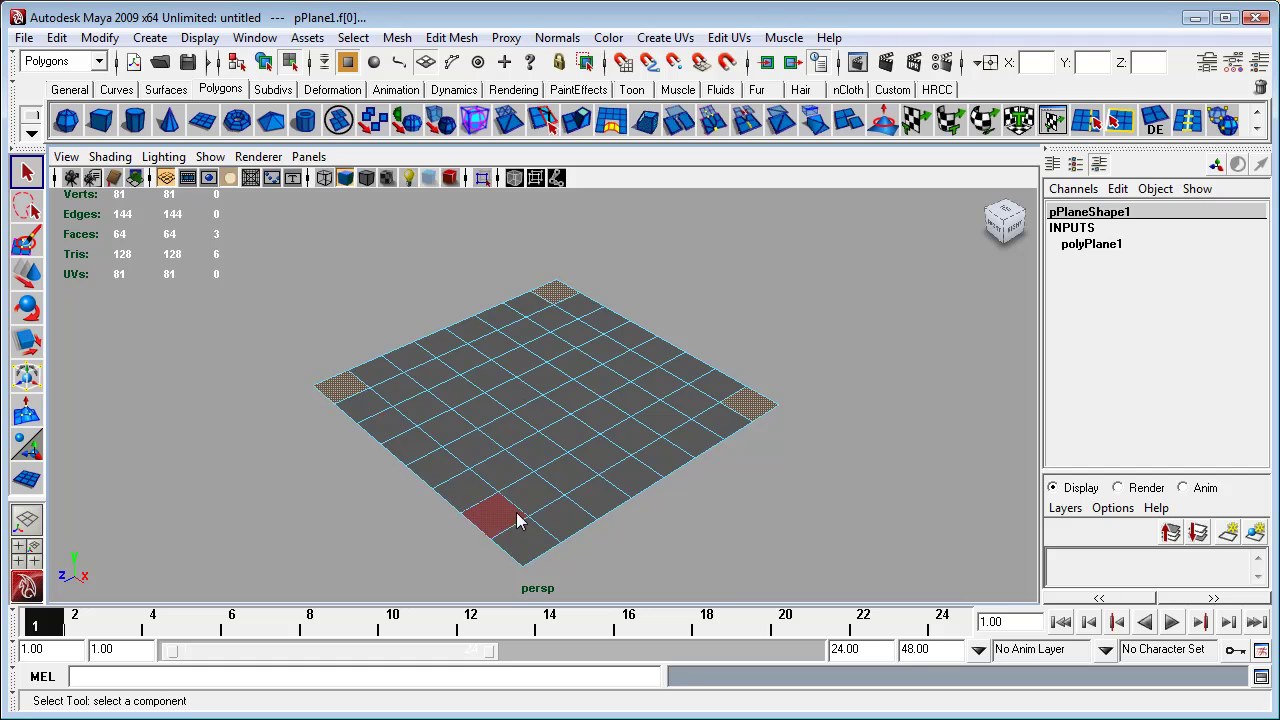
pyautogui.keyDown('shift'); pyautogui.click(524, 541); pyautogui.keyUp('shift')
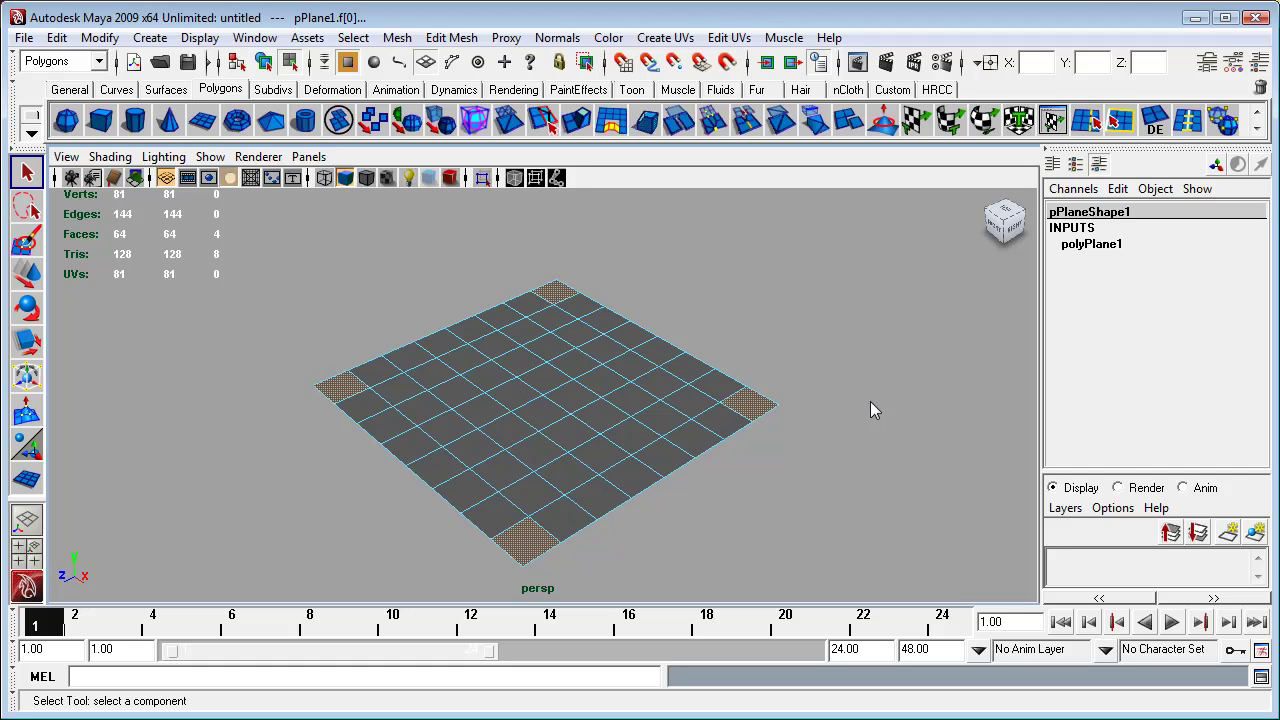
pyautogui.press('Delete')
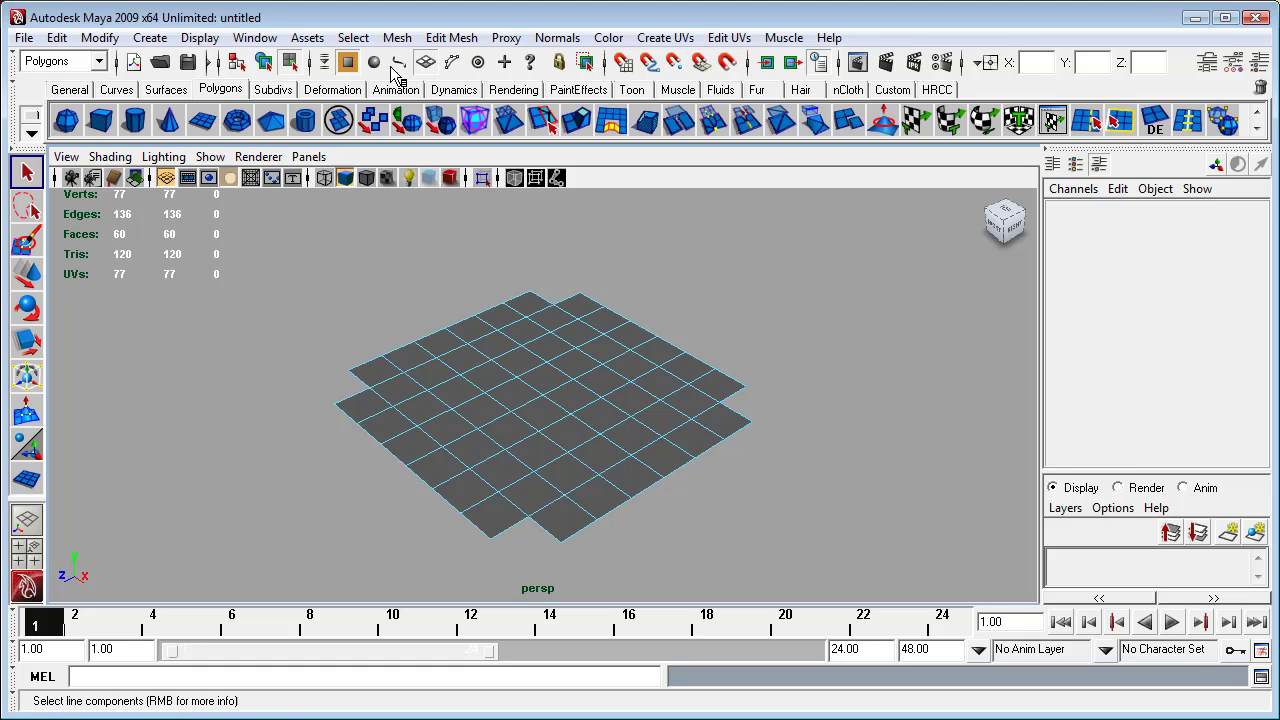
# Step: In edge mode, select the border edges of the right and left flaps, excluding inner edges
pyautogui.click(425, 62)
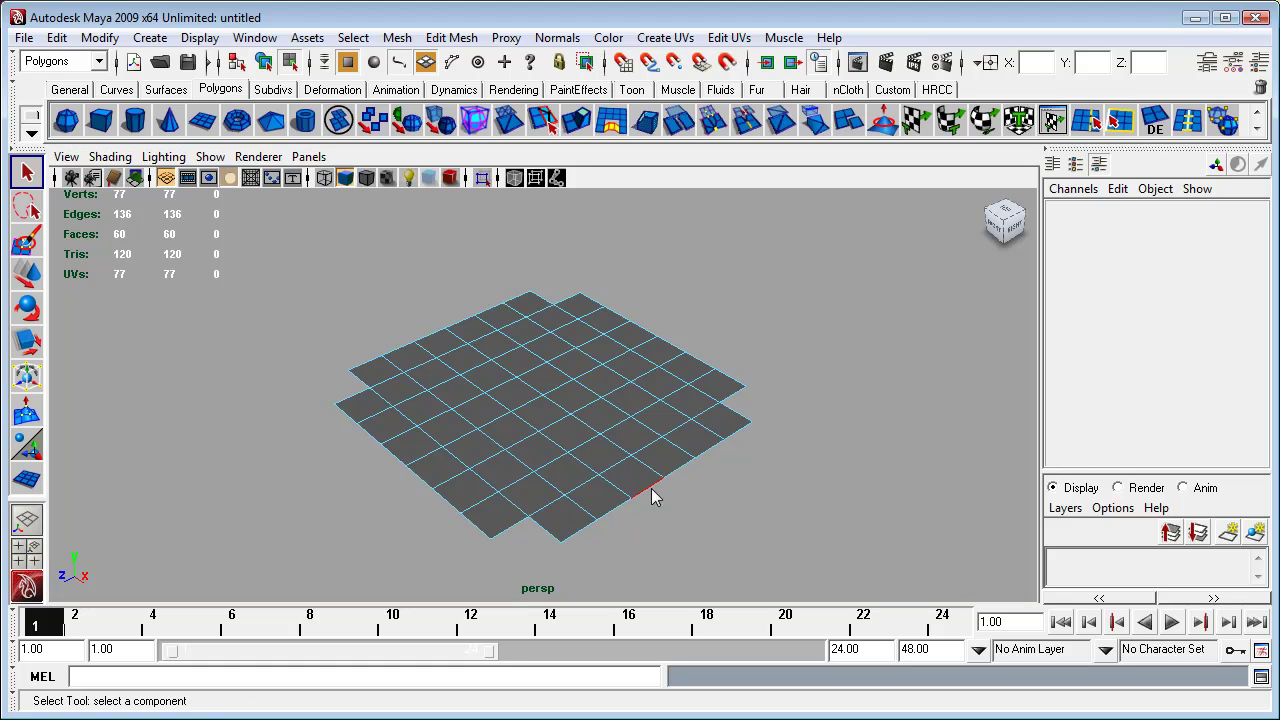
pyautogui.click(574, 535)
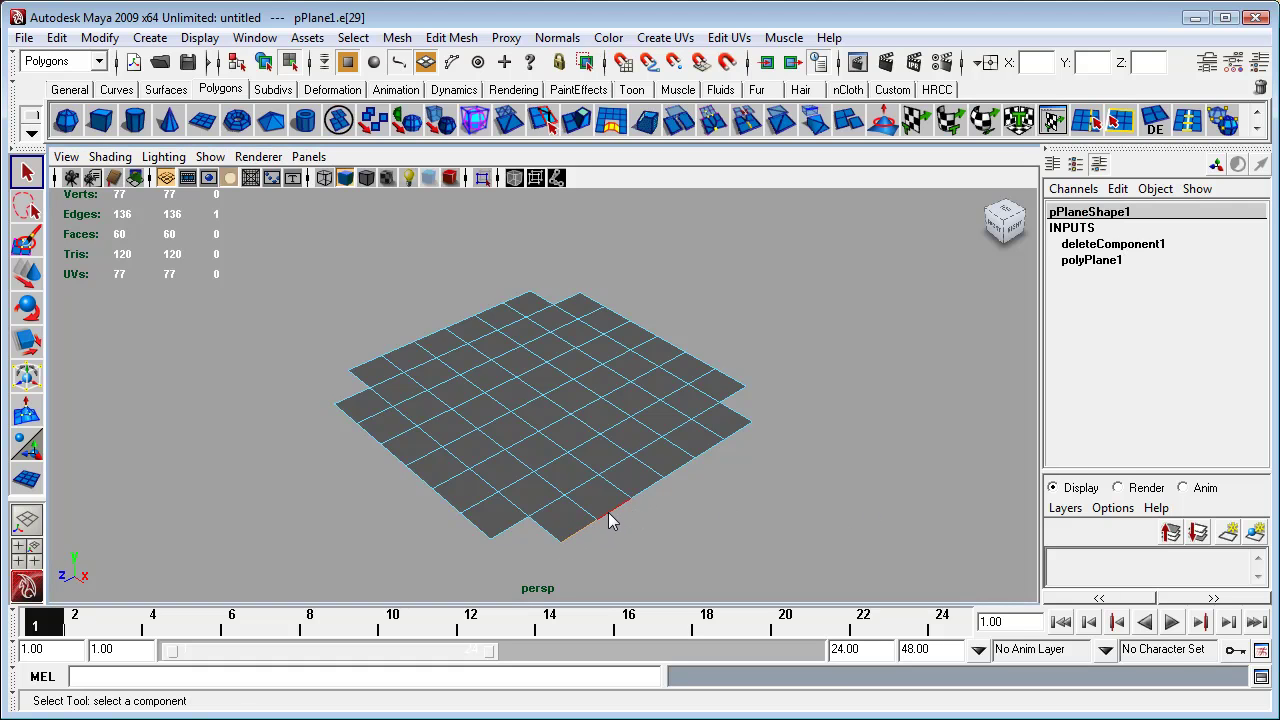
pyautogui.click(641, 496)
pyautogui.keyDown('alt'); pyautogui.moveTo(611, 550); pyautogui.dragTo(733, 545); pyautogui.keyUp('alt')
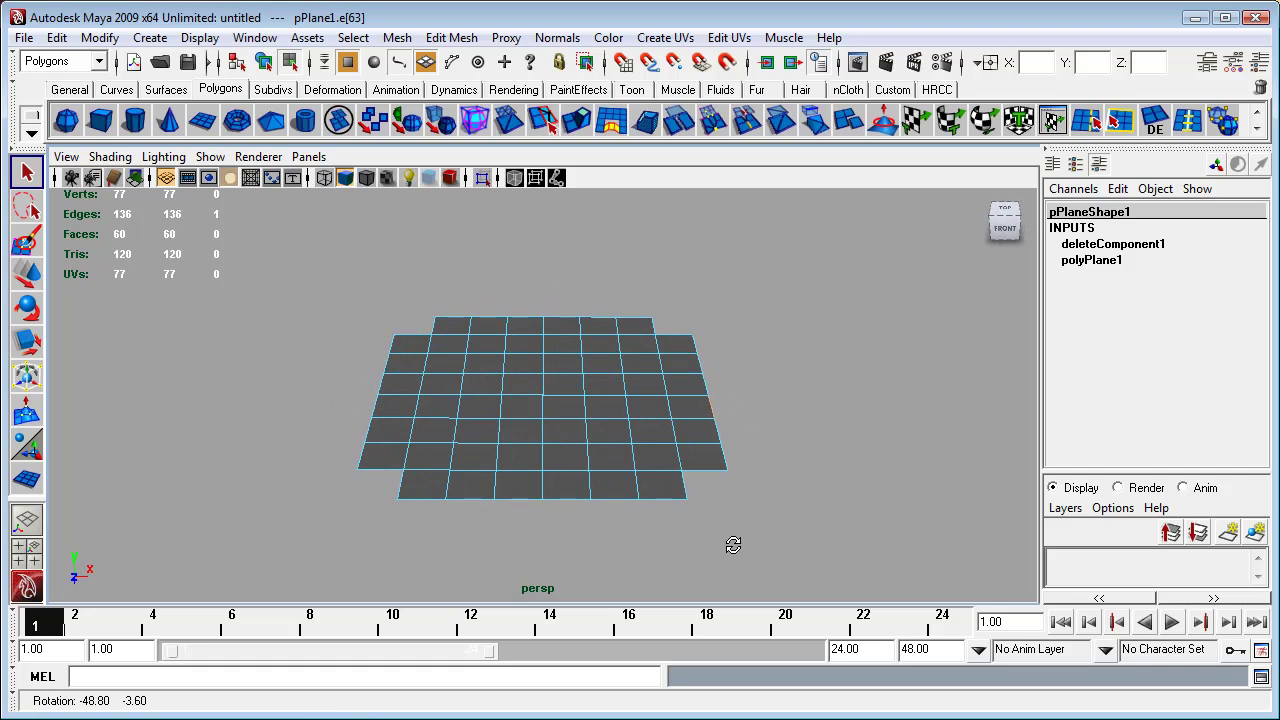
pyautogui.keyDown('alt'); pyautogui.moveTo(734, 342); pyautogui.dragTo(701, 541); pyautogui.keyUp('alt')
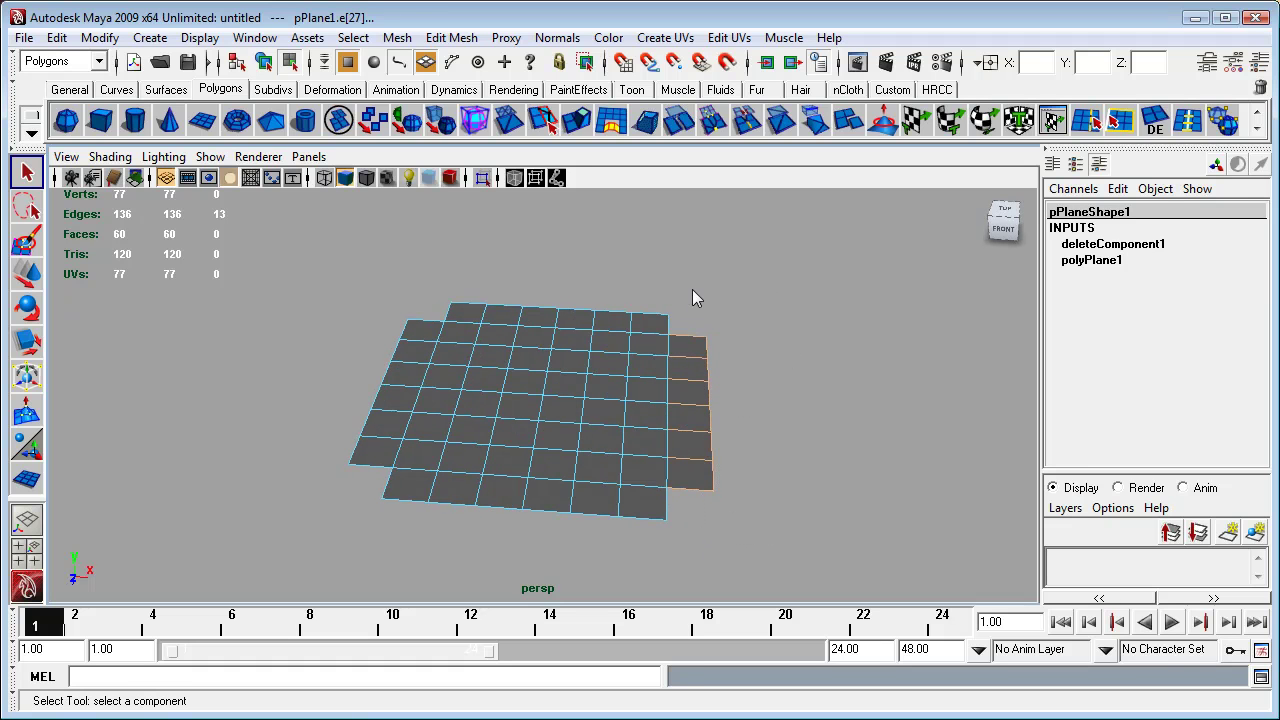
pyautogui.moveTo(688, 290); pyautogui.dragTo(582, 553)
pyautogui.keyDown('alt'); pyautogui.moveTo(431, 566); pyautogui.dragTo(464, 569); pyautogui.keyUp('alt')
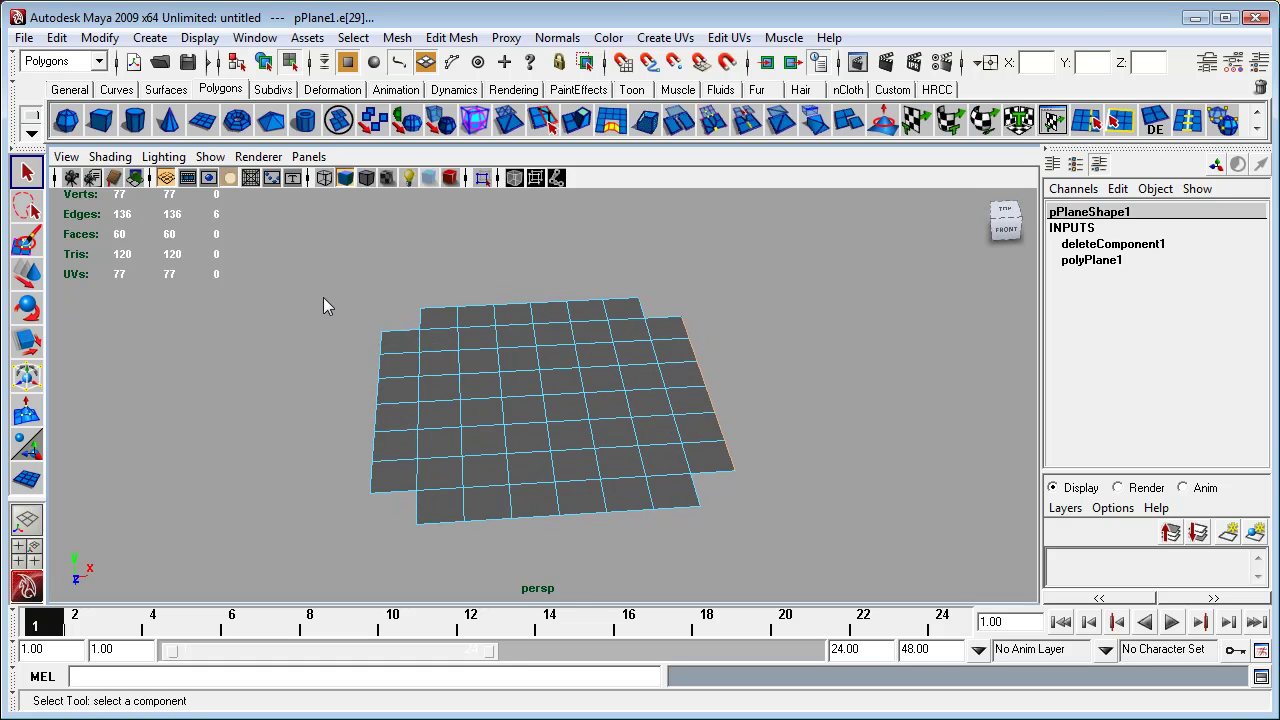
pyautogui.moveTo(304, 291); pyautogui.dragTo(388, 538)
pyautogui.keyDown('ctrl'); pyautogui.moveTo(470, 270); pyautogui.dragTo(396, 582); pyautogui.keyUp('ctrl')
# Step: Add the remaining flaps' border edges, removing inner grid edges from the selection
pyautogui.keyDown('alt'); pyautogui.moveTo(857, 466); pyautogui.dragTo(614, 473); pyautogui.keyUp('alt')
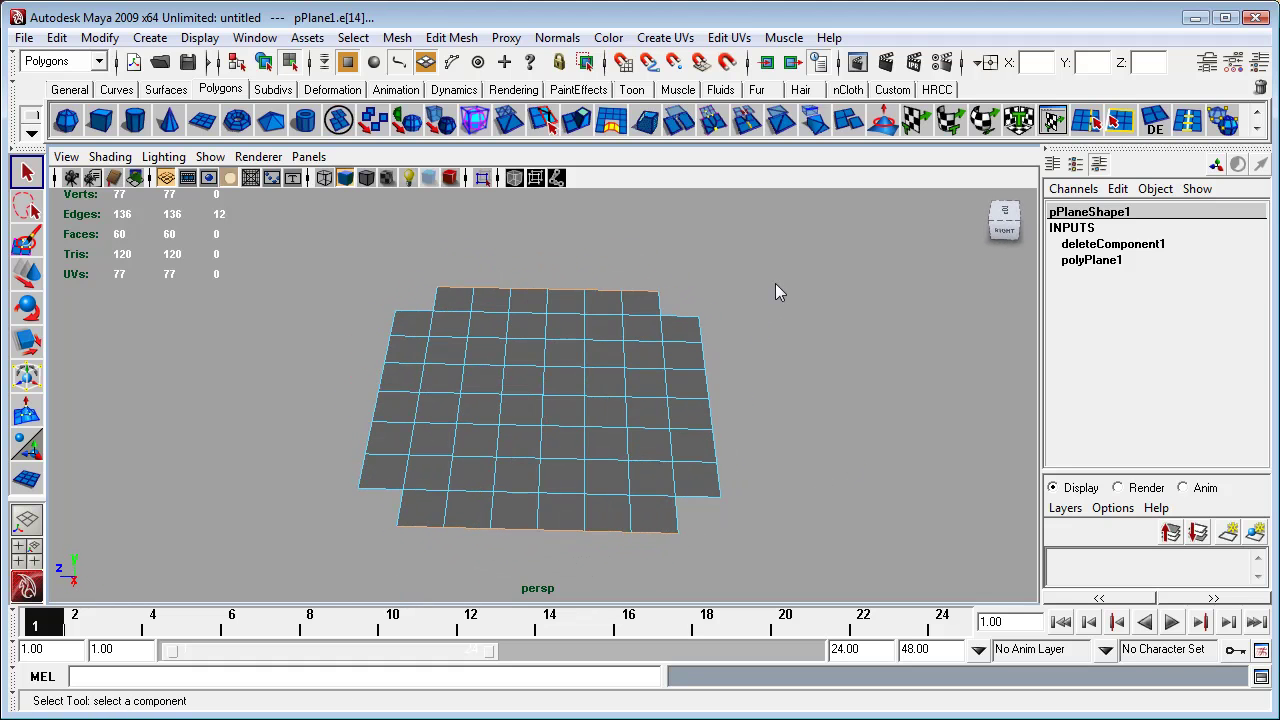
pyautogui.moveTo(793, 259); pyautogui.dragTo(693, 534)
pyautogui.keyDown('ctrl'); pyautogui.moveTo(645, 314); pyautogui.dragTo(688, 512); pyautogui.keyUp('ctrl')
pyautogui.keyDown('alt'); pyautogui.moveTo(784, 548); pyautogui.dragTo(624, 522); pyautogui.keyUp('alt')
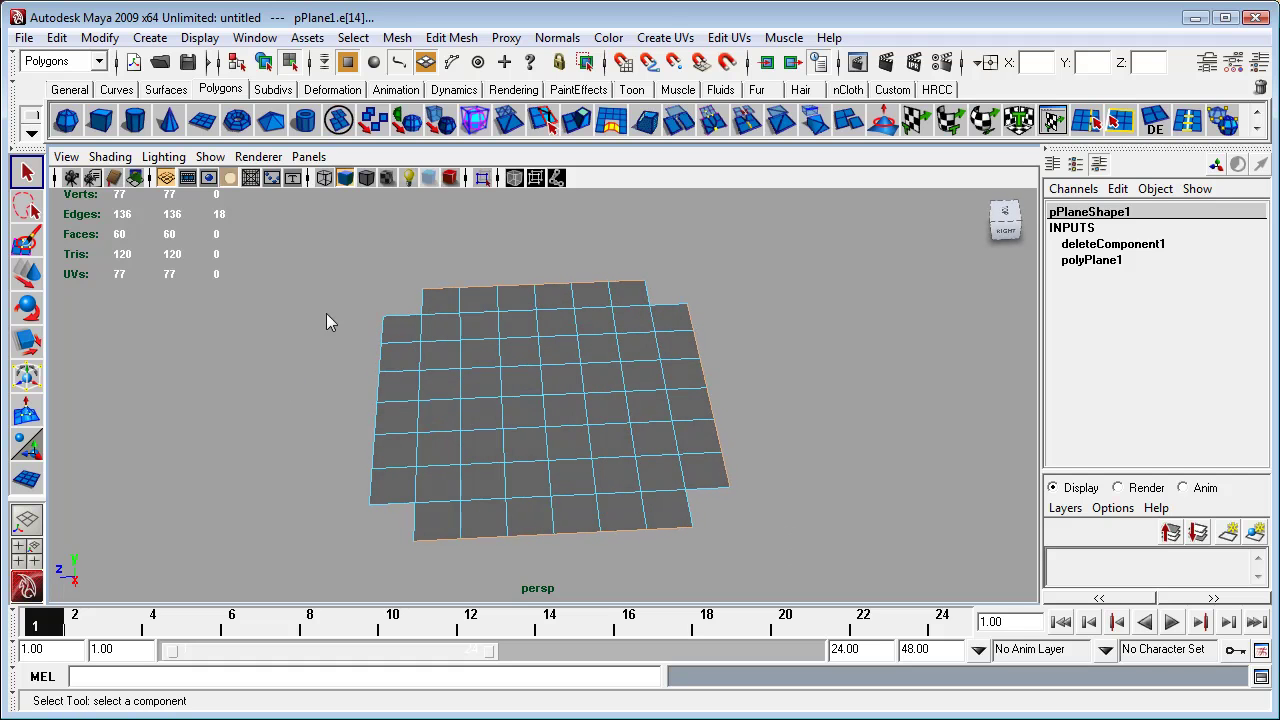
pyautogui.keyDown('shift'); pyautogui.moveTo(316, 290); pyautogui.dragTo(394, 527); pyautogui.keyUp('shift')
pyautogui.keyDown('ctrl'); pyautogui.moveTo(407, 301); pyautogui.dragTo(475, 514); pyautogui.keyUp('ctrl')
pyautogui.keyDown('alt'); pyautogui.moveTo(784, 501); pyautogui.dragTo(776, 417); pyautogui.keyUp('alt')
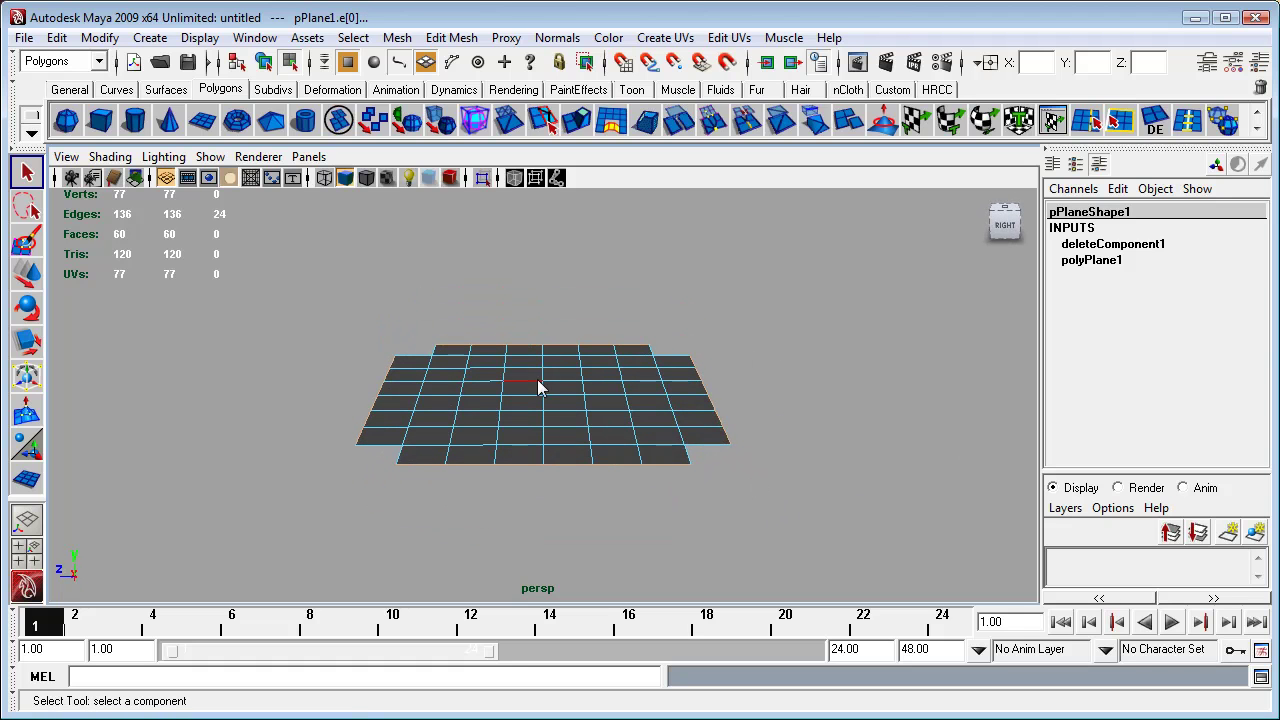
# Step: Maximise the front view, frame the whole plane, show the grid and activate the Move Tool
pyautogui.press('space')
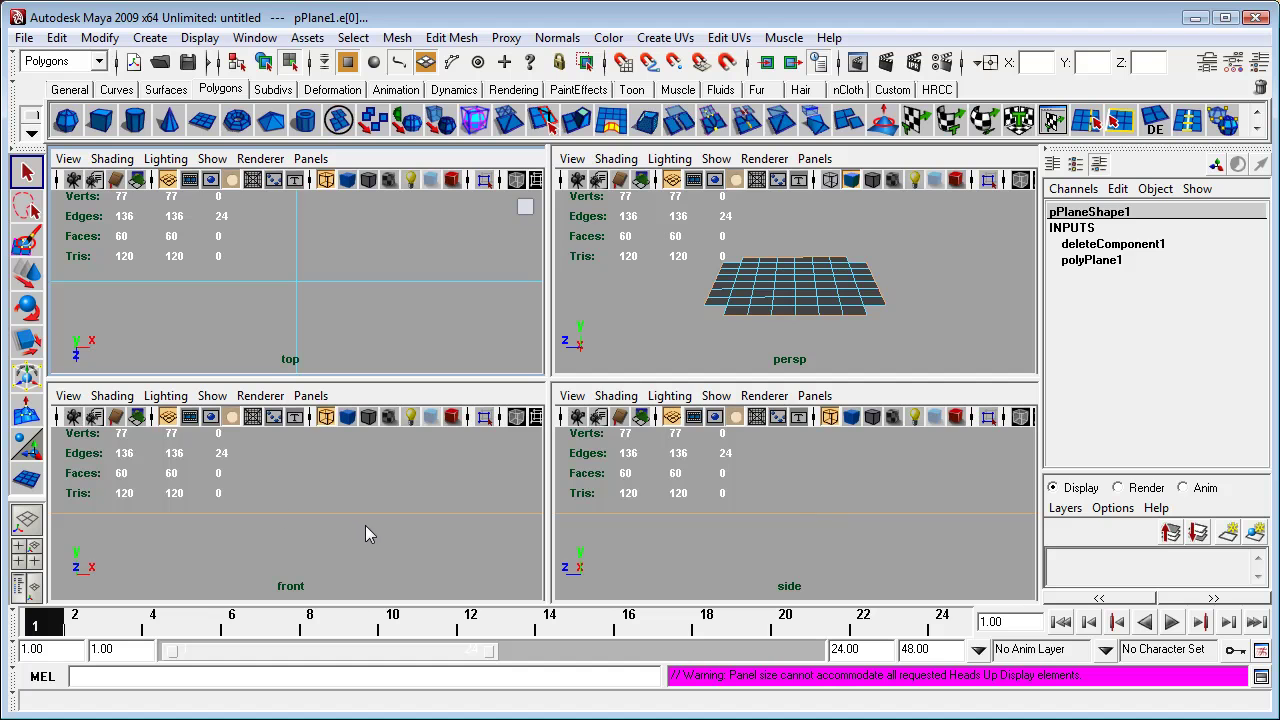
pyautogui.press('space')
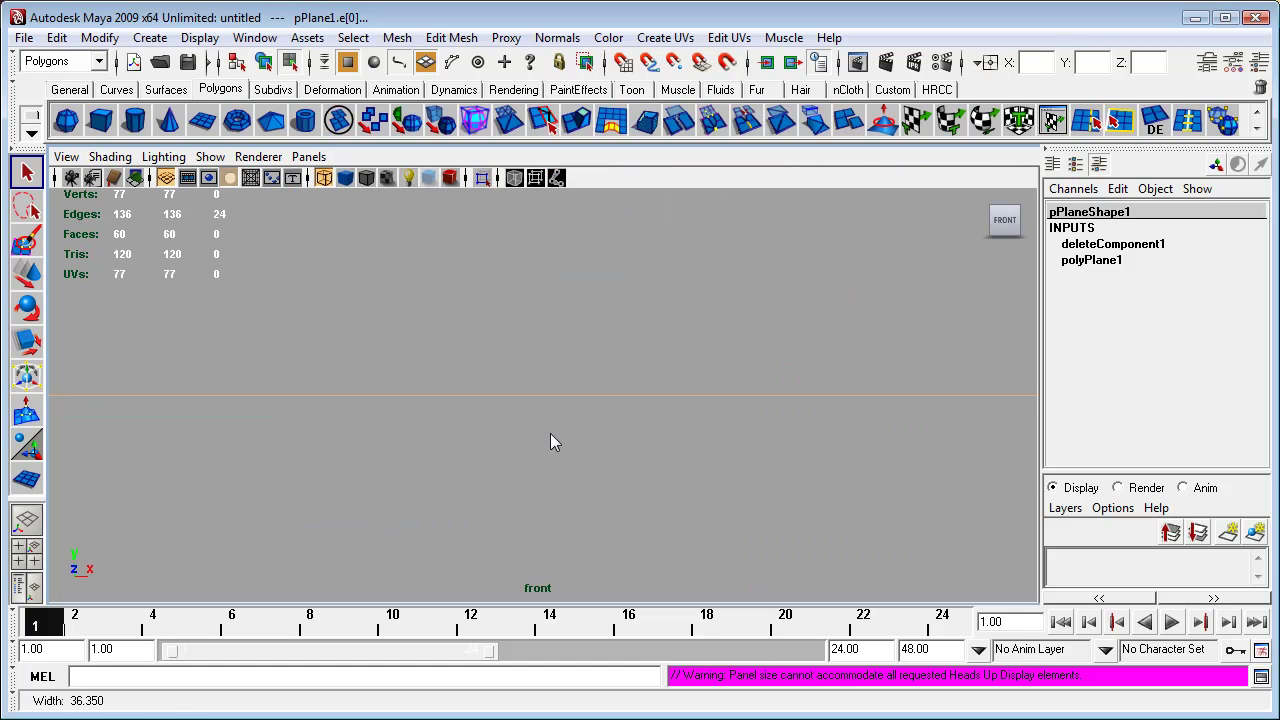
pyautogui.press('a')
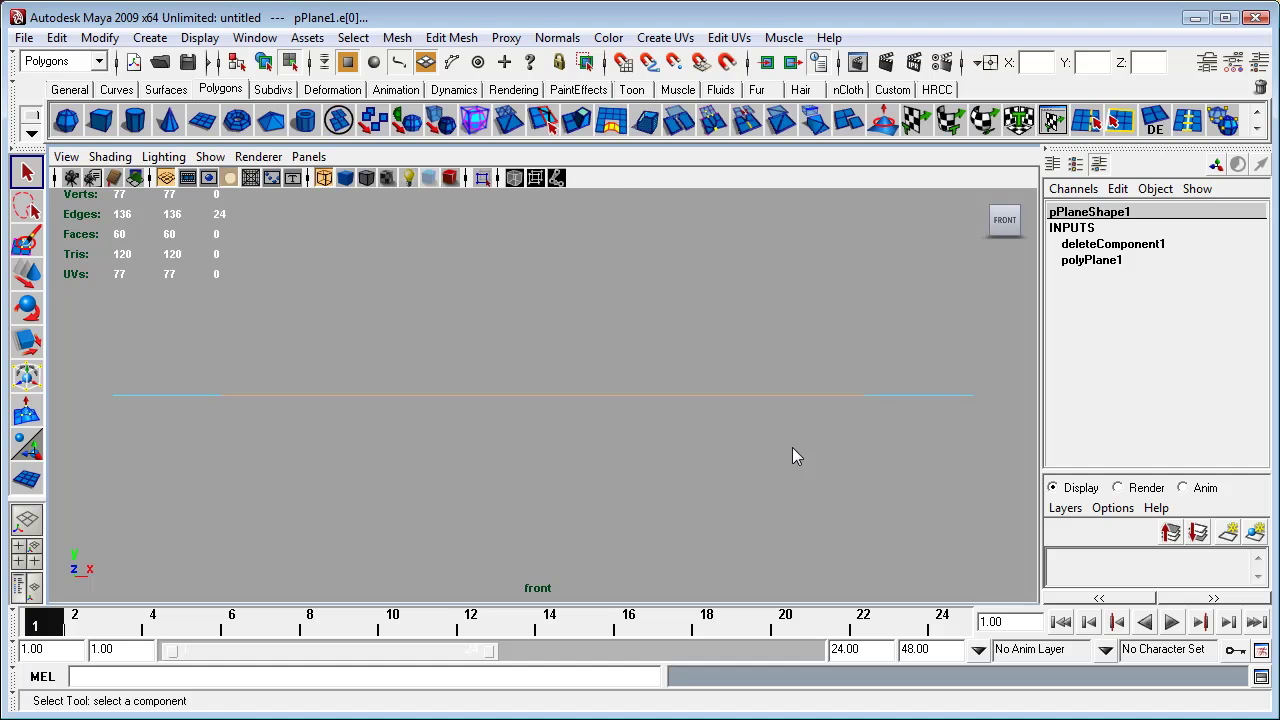
pyautogui.press('g')
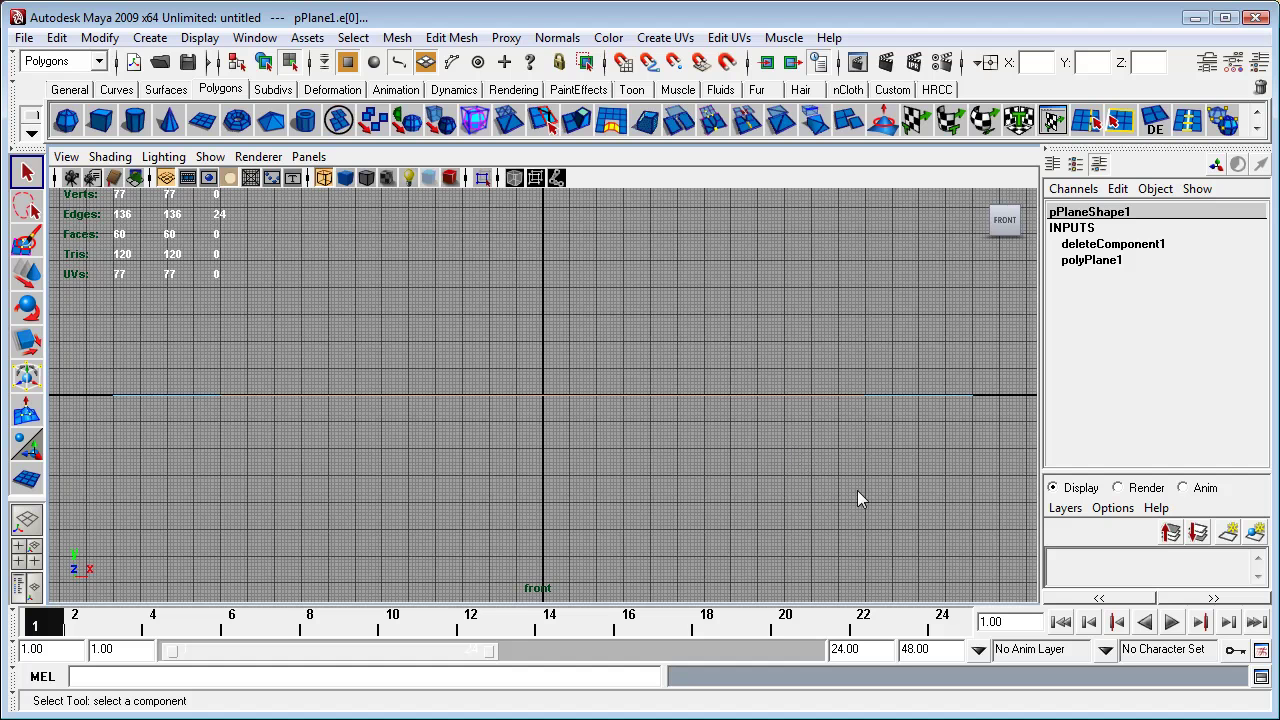
pyautogui.press('w')
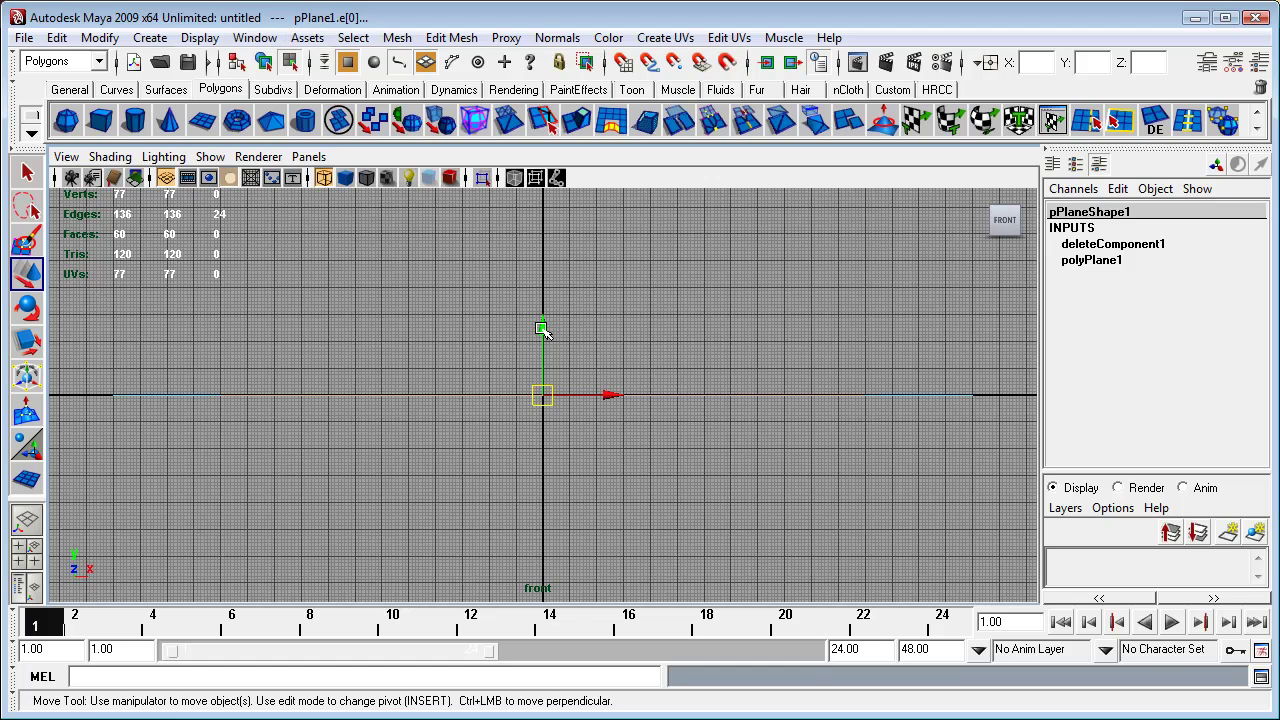
# Step: Snap the selected outer edges down 32 units in Y, undoing the accidental width change
pyautogui.moveTo(543, 328); pyautogui.dragTo(524, 437)
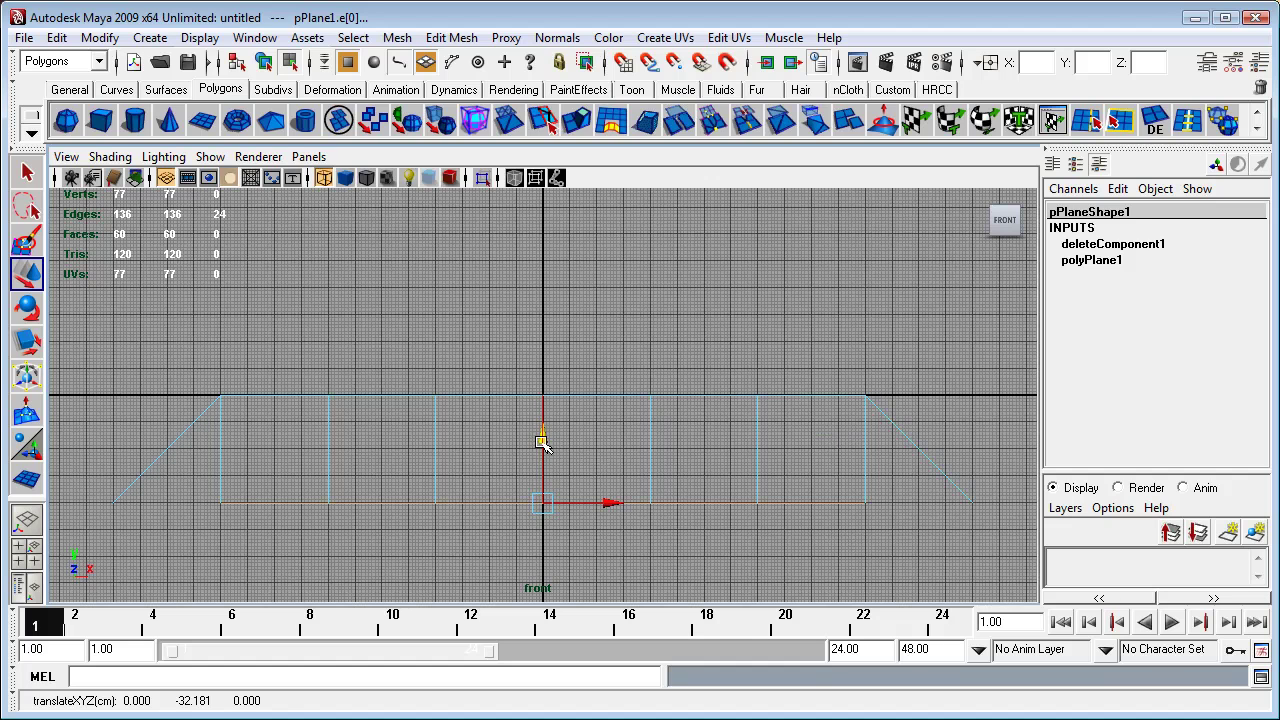
pyautogui.moveTo(545, 441)
pyautogui.mouseDown()
pyautogui.moveTo(546, 429)
pyautogui.moveTo(551, 464)
pyautogui.moveTo(543, 423)
pyautogui.mouseUp()
pyautogui.press('t')
pyautogui.moveTo(590, 508); pyautogui.dragTo(610, 509)
pyautogui.hotkey('ctrl', 'z')
pyautogui.press('w')
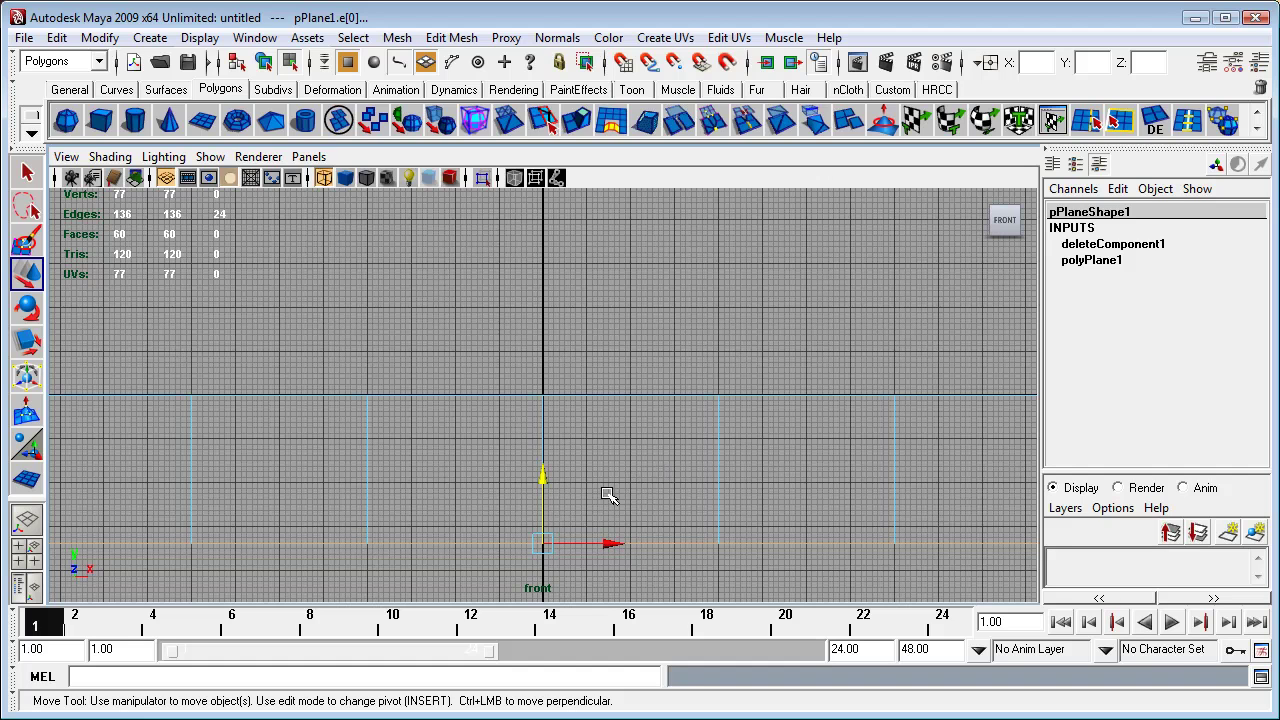
pyautogui.press('x')
pyautogui.press('x')
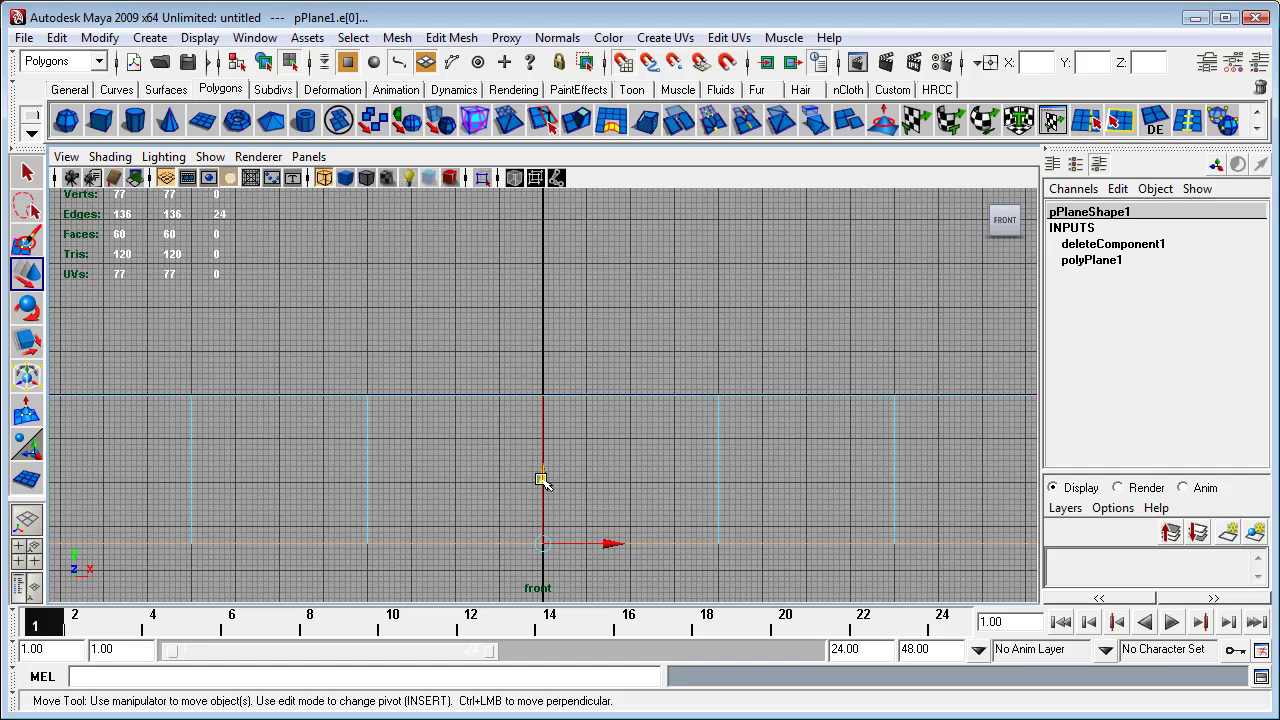
pyautogui.moveTo(543, 483); pyautogui.dragTo(537, 582)
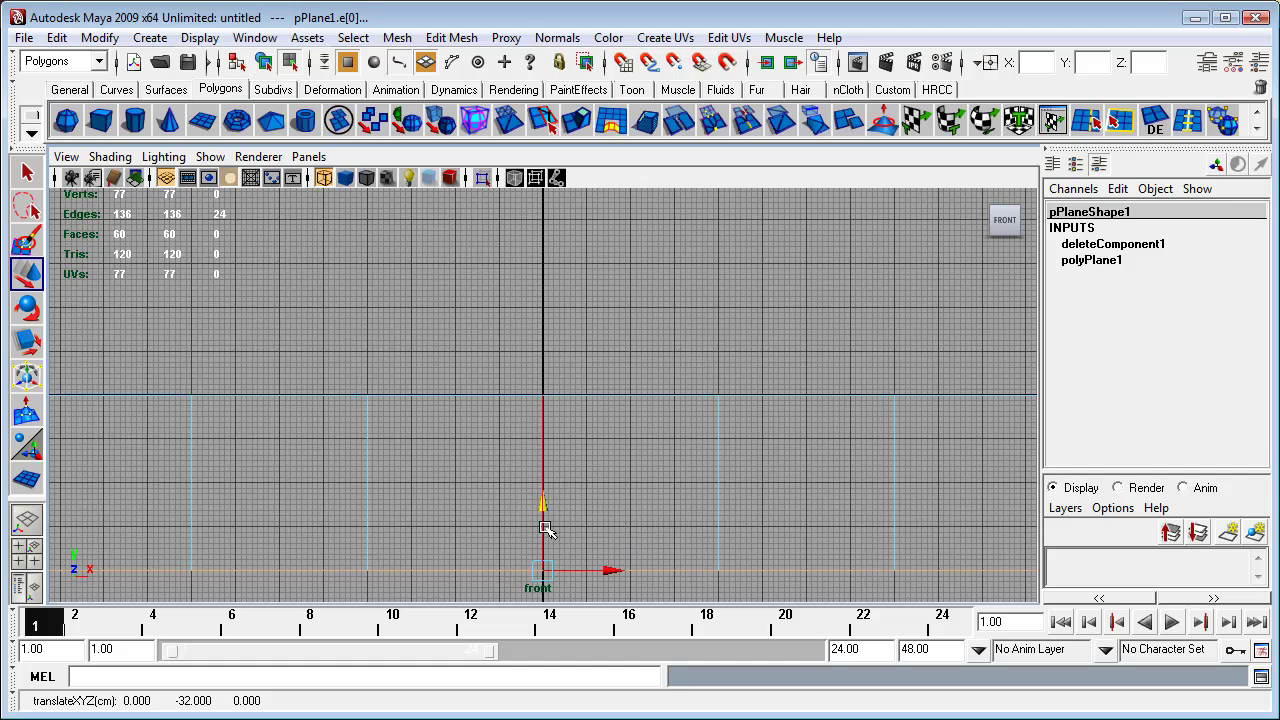
pyautogui.hotkey('ctrl', 'z')
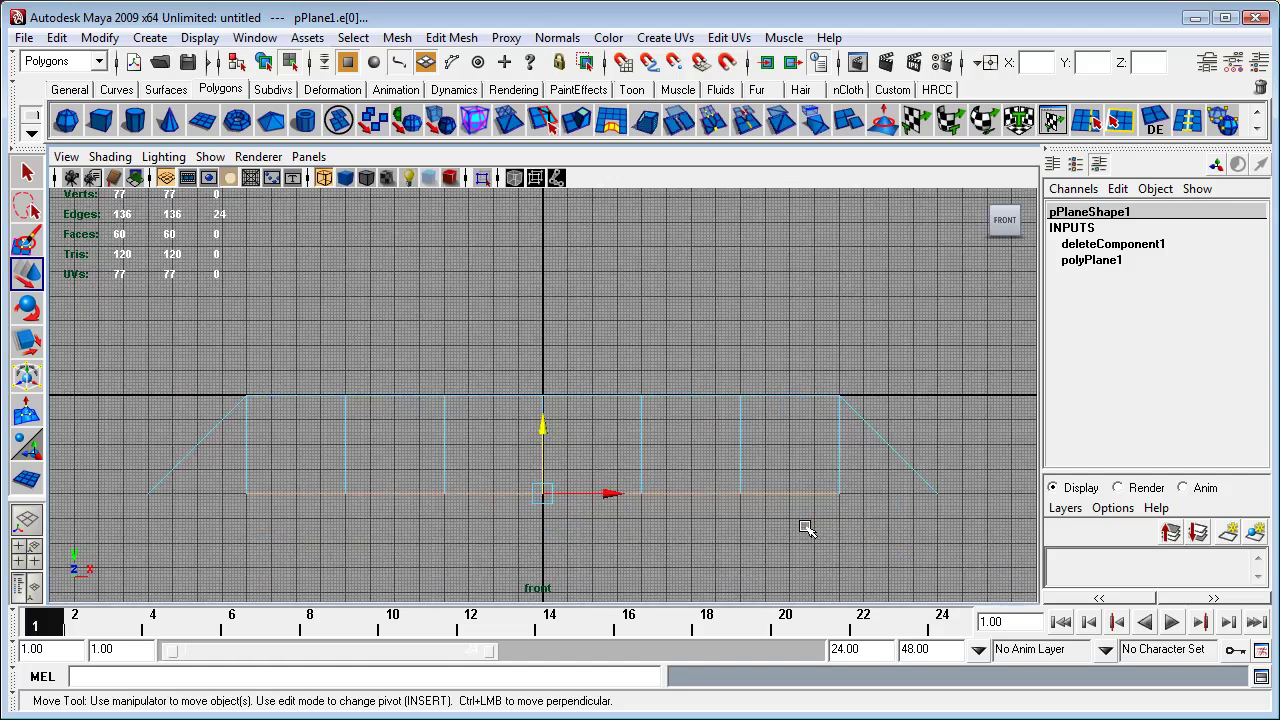
pyautogui.hotkey('ctrl', 'z')
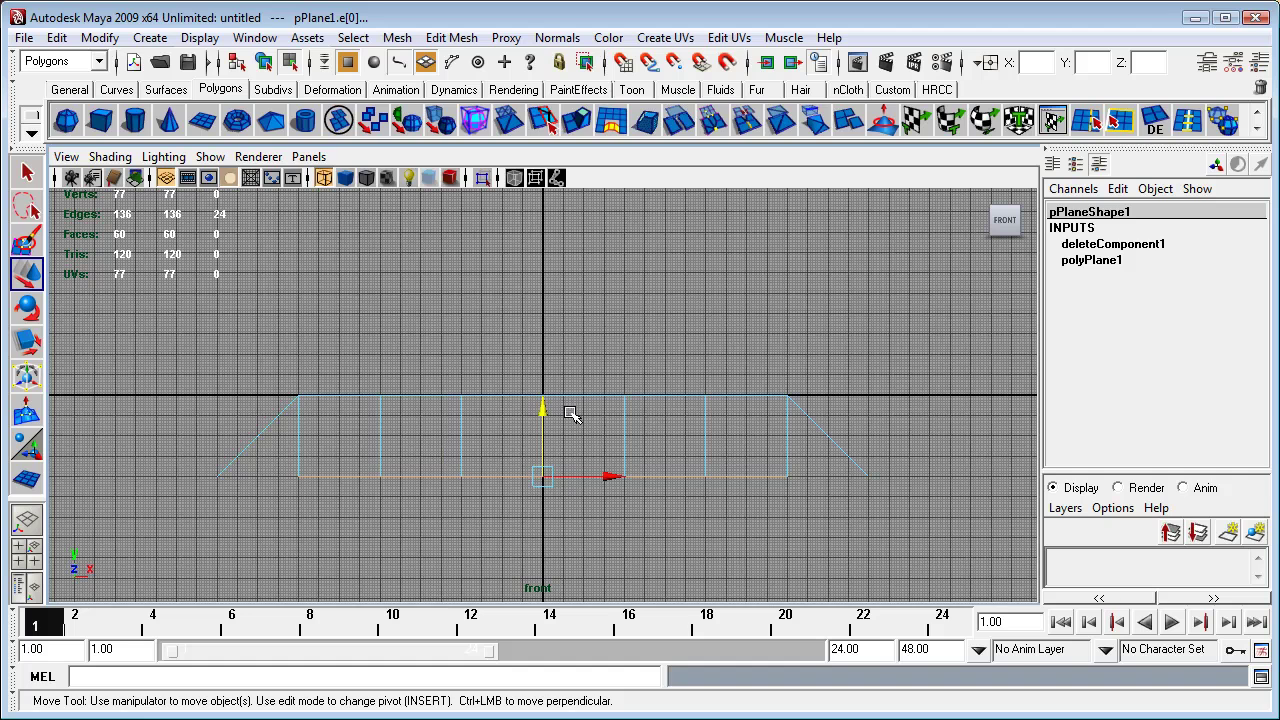
pyautogui.click(537, 414)
# Step: Snap the right diagonal corner edge 96 units inward so that side stands vertical
pyautogui.moveTo(915, 440); pyautogui.dragTo(846, 517)
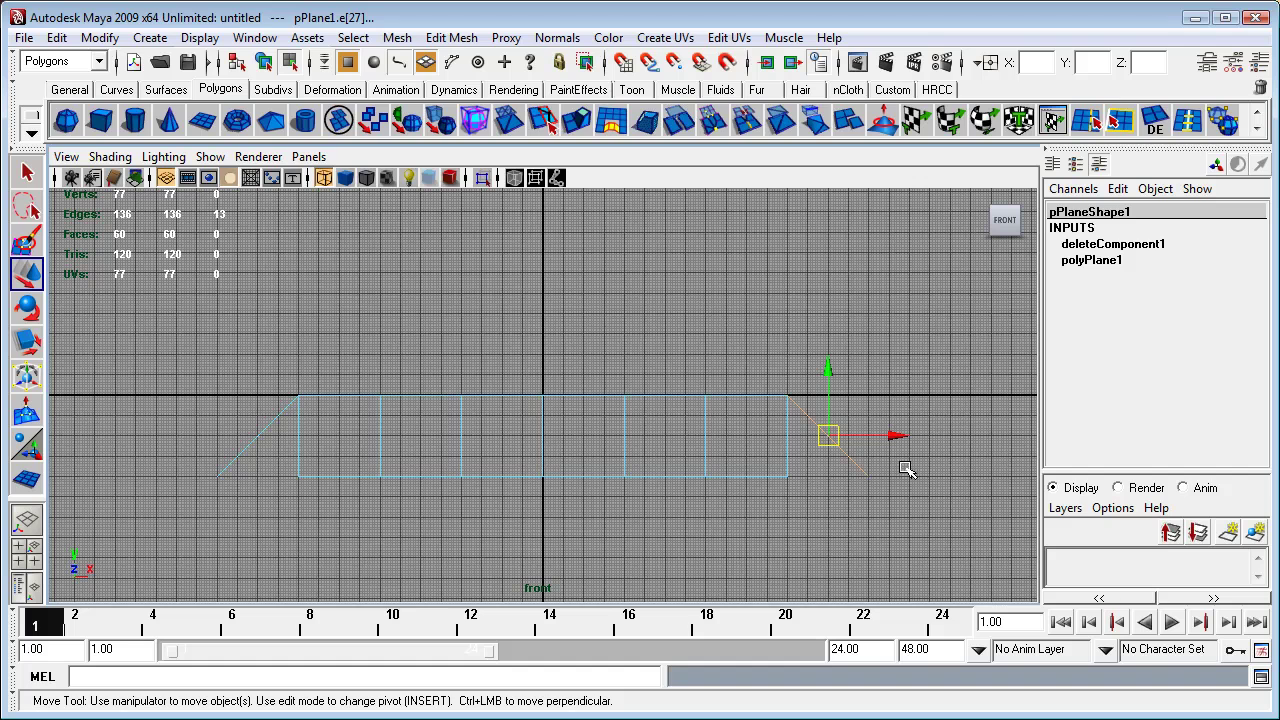
pyautogui.click(812, 424)
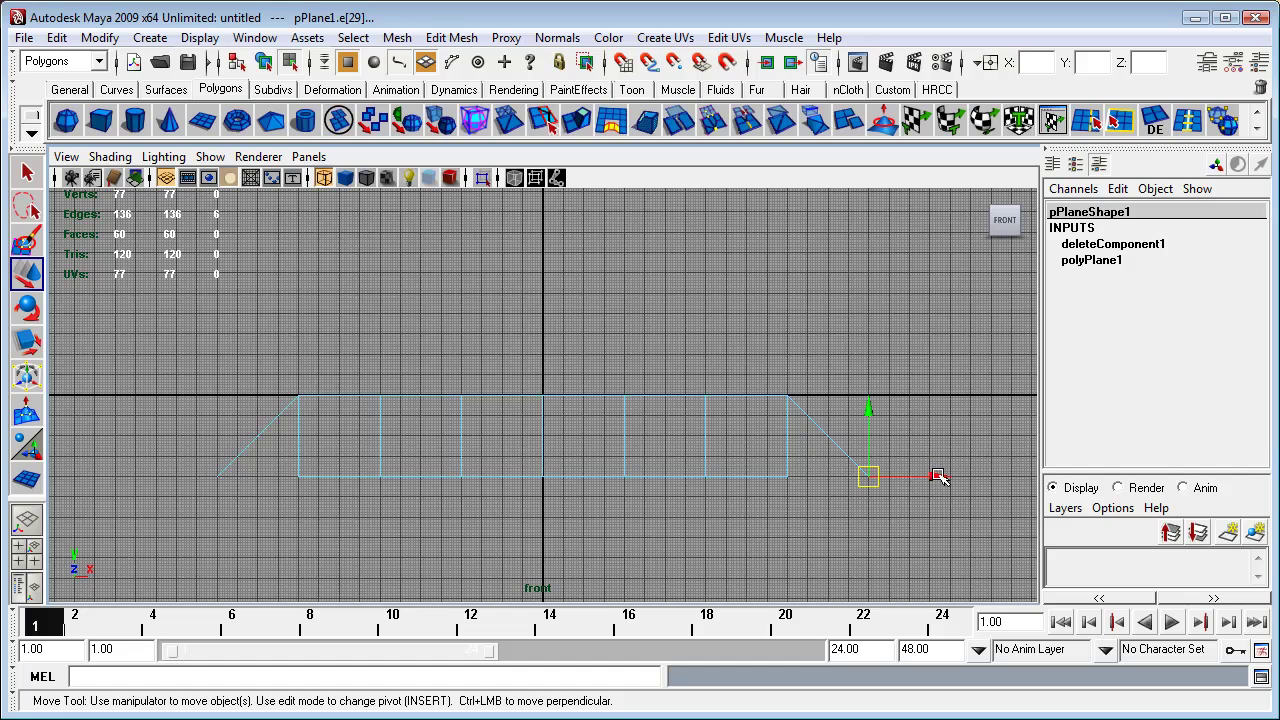
pyautogui.scroll(2, 928, 488)
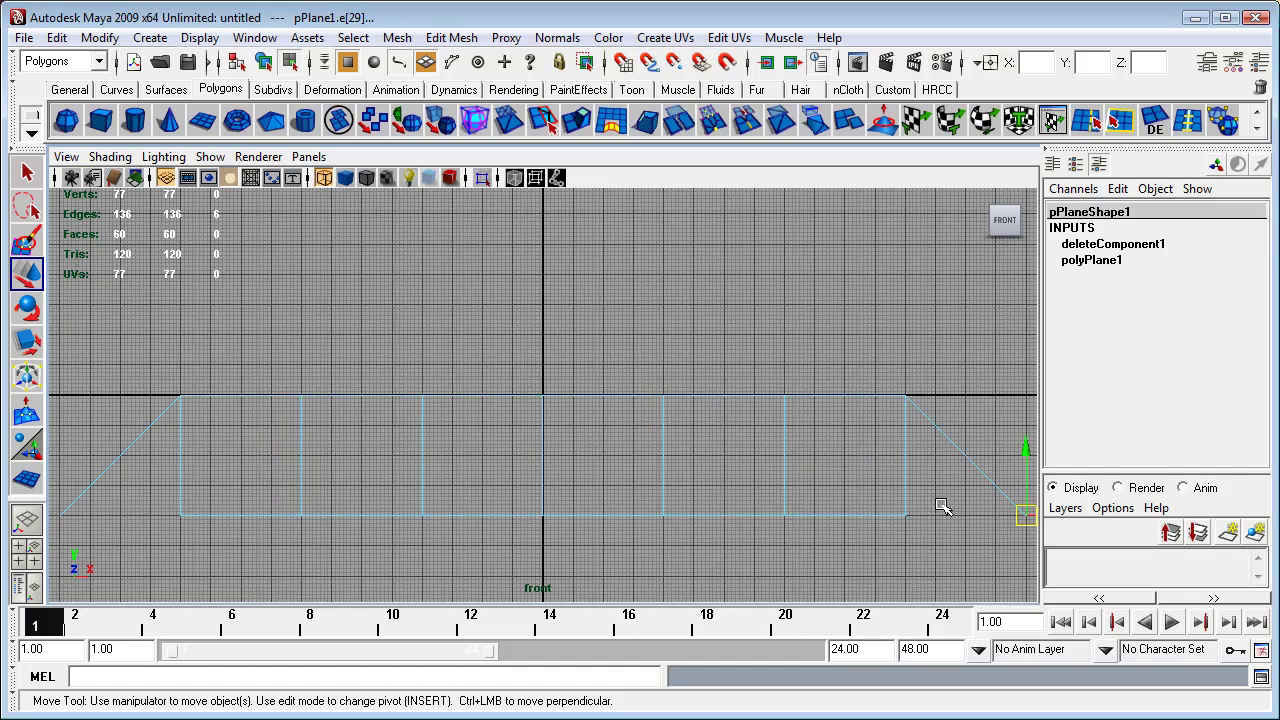
pyautogui.keyDown('alt'); pyautogui.moveTo(854, 434); pyautogui.dragTo(545, 284, button='middle'); pyautogui.keyUp('alt')
pyautogui.scroll(3, 694, 431)
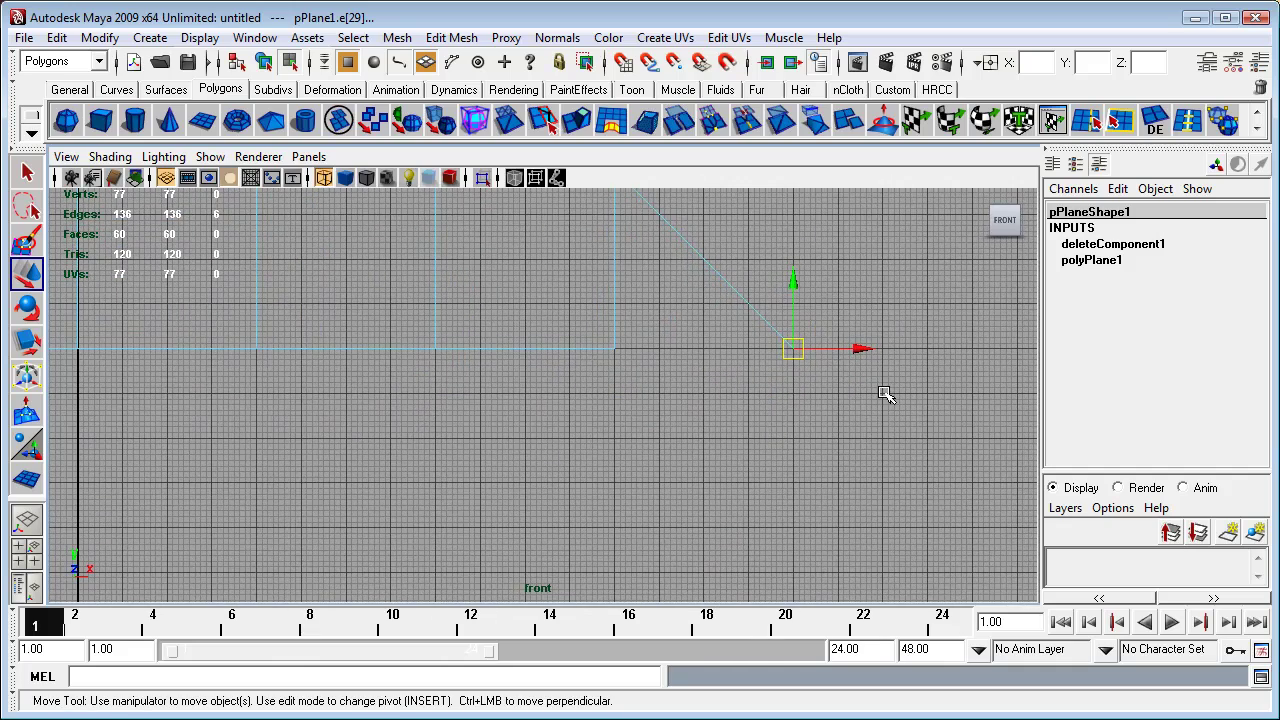
pyautogui.press('Insert')
pyautogui.moveTo(858, 349); pyautogui.dragTo(618, 406)
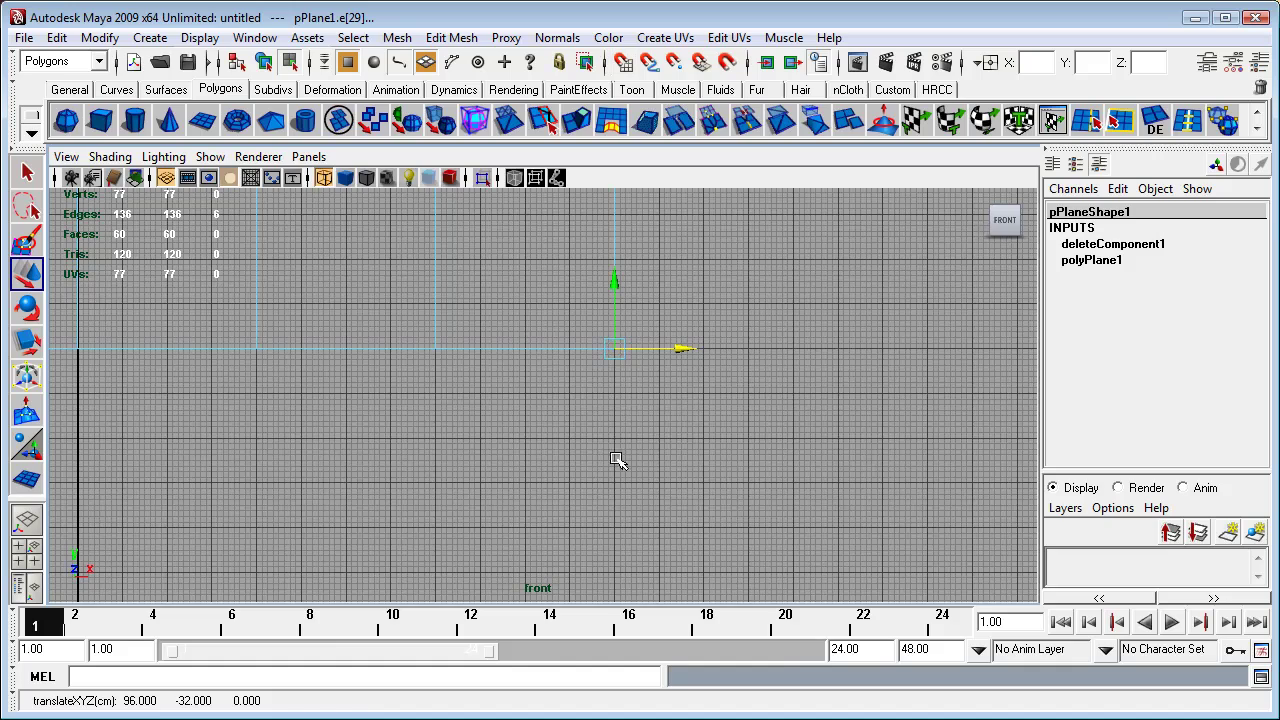
pyautogui.scroll(-2, 598, 460)
pyautogui.scroll(-2, 598, 460)
# Step: Snap the left diagonal corner edge inward to X -96, making that side vertical
pyautogui.keyDown('alt'); pyautogui.moveTo(529, 449); pyautogui.dragTo(925, 466, button='middle'); pyautogui.keyUp('alt')
pyautogui.moveTo(242, 372); pyautogui.dragTo(284, 410)
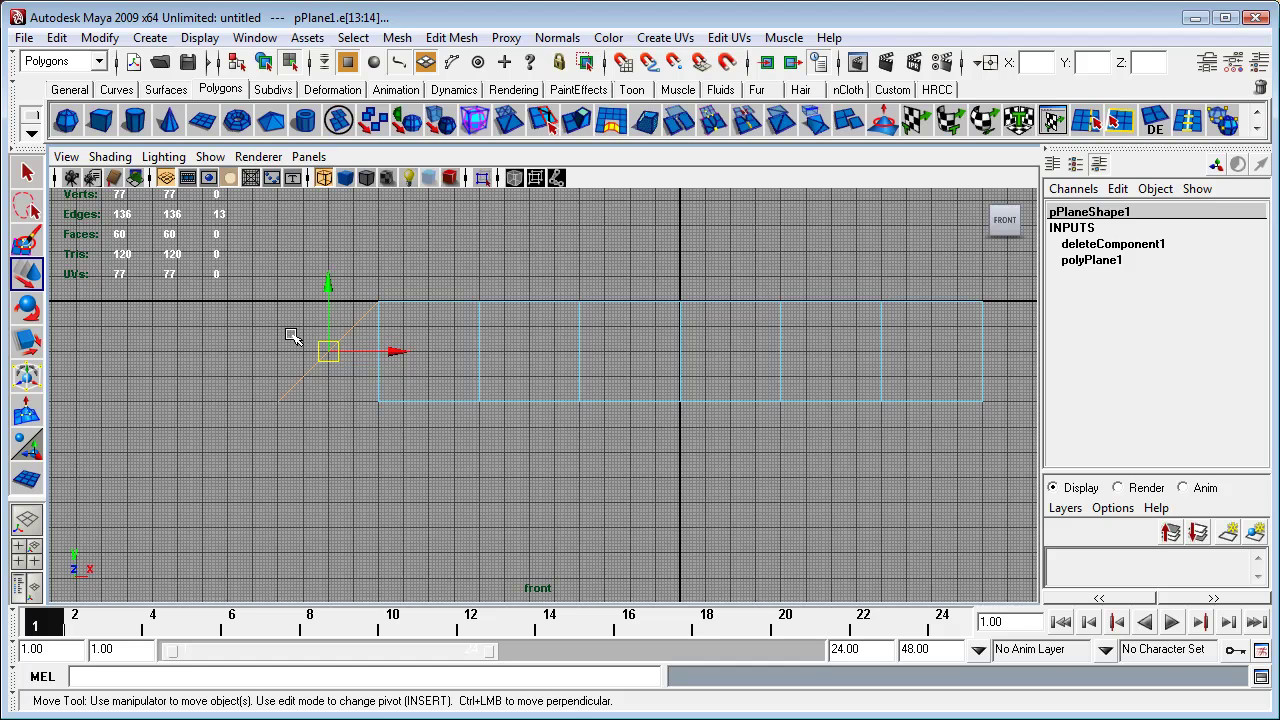
pyautogui.moveTo(286, 291); pyautogui.dragTo(417, 376)
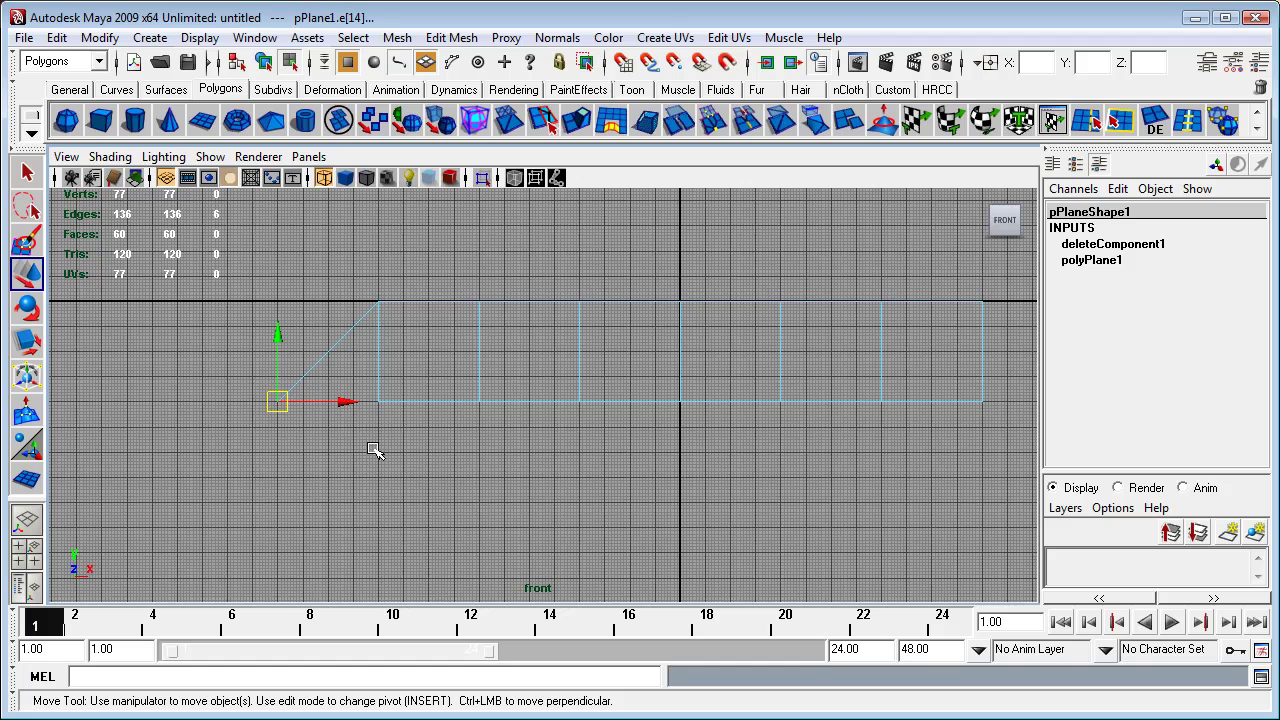
pyautogui.press('x')
pyautogui.moveTo(347, 405); pyautogui.dragTo(380, 420)
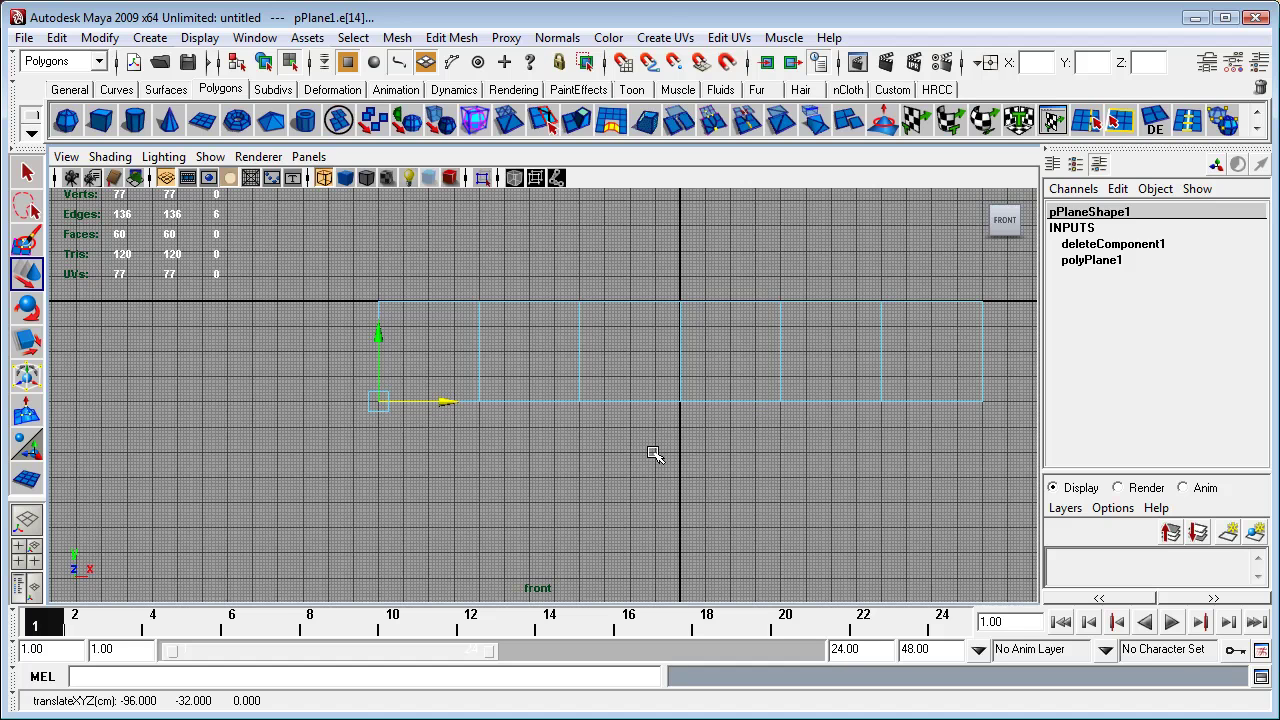
pyautogui.press('space')
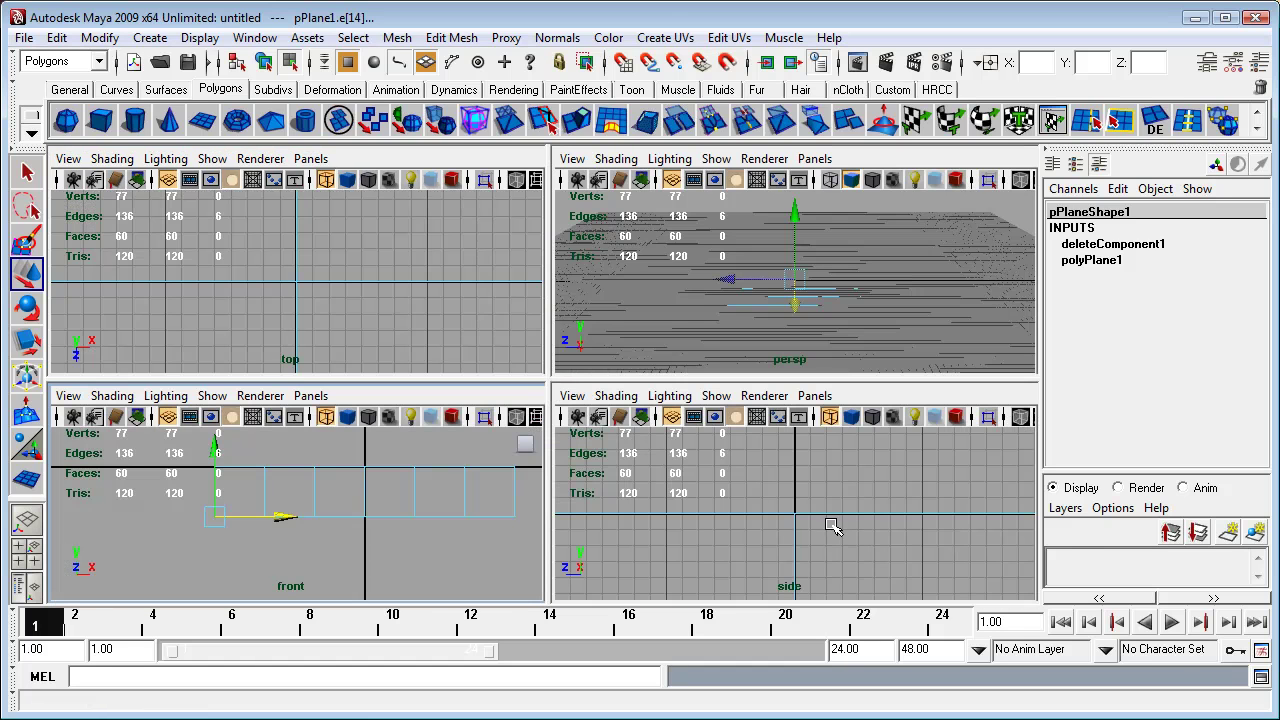
# Step: In the maximised side view, move the right end's edges inward until that side is vertical
pyautogui.press('space')
pyautogui.scroll(3, 760, 363)
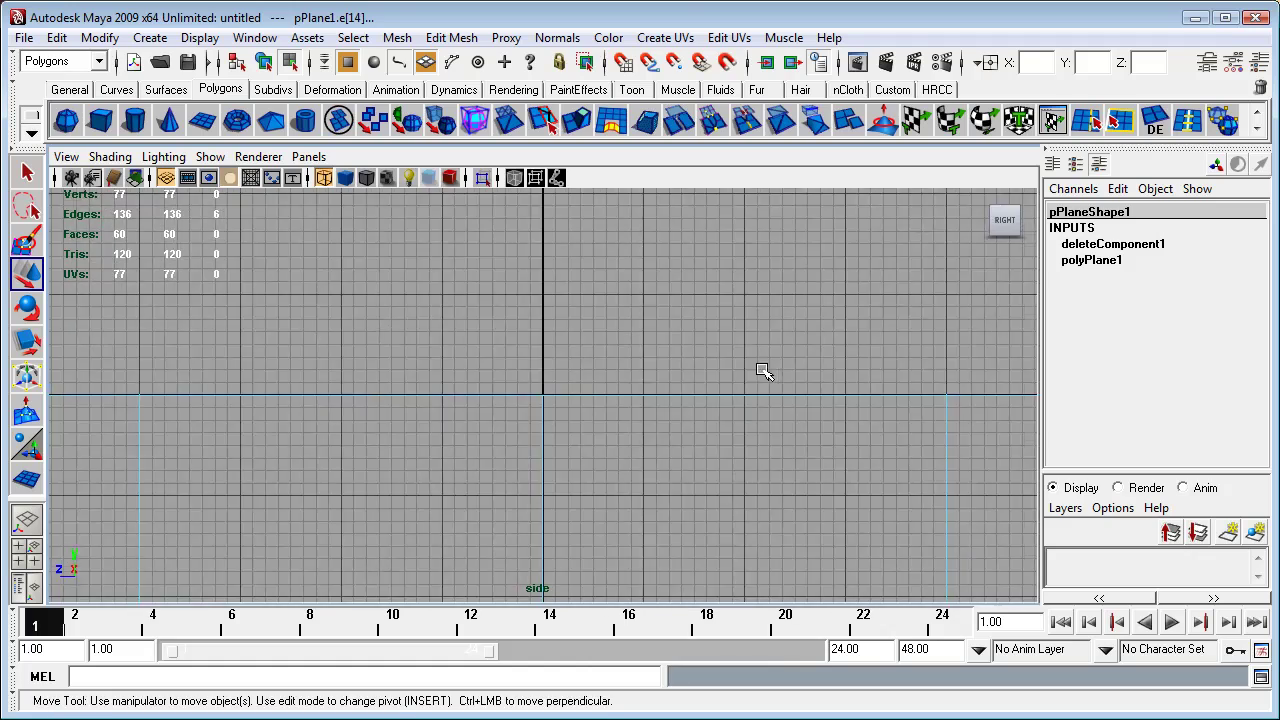
pyautogui.scroll(-5, 760, 378)
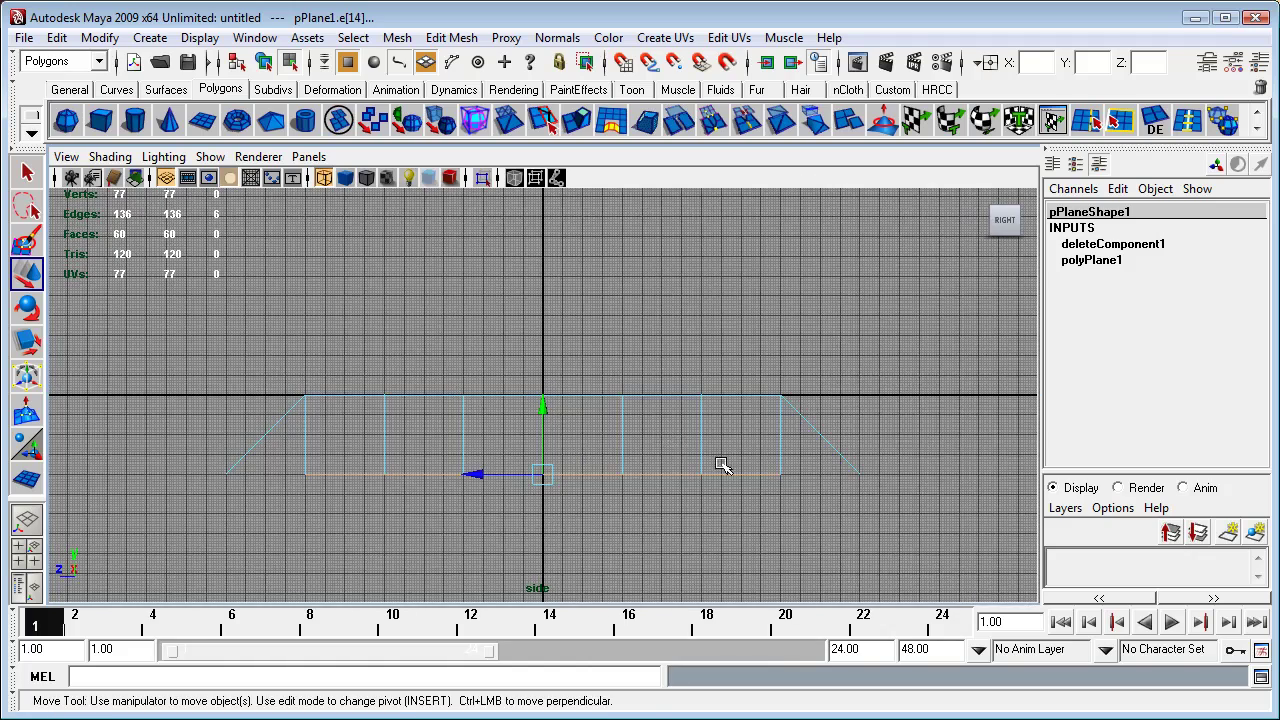
pyautogui.scroll(2, 740, 468)
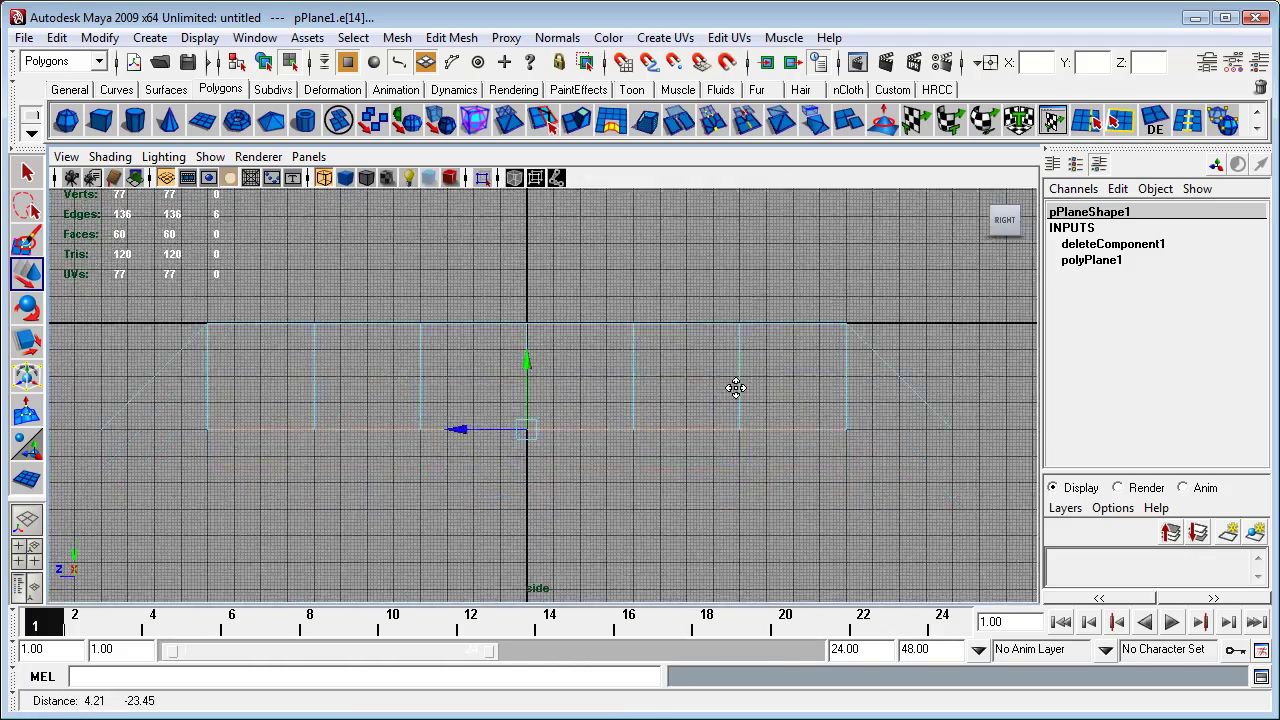
pyautogui.keyDown('alt'); pyautogui.moveTo(737, 385); pyautogui.dragTo(741, 385, button='middle'); pyautogui.keyUp('alt')
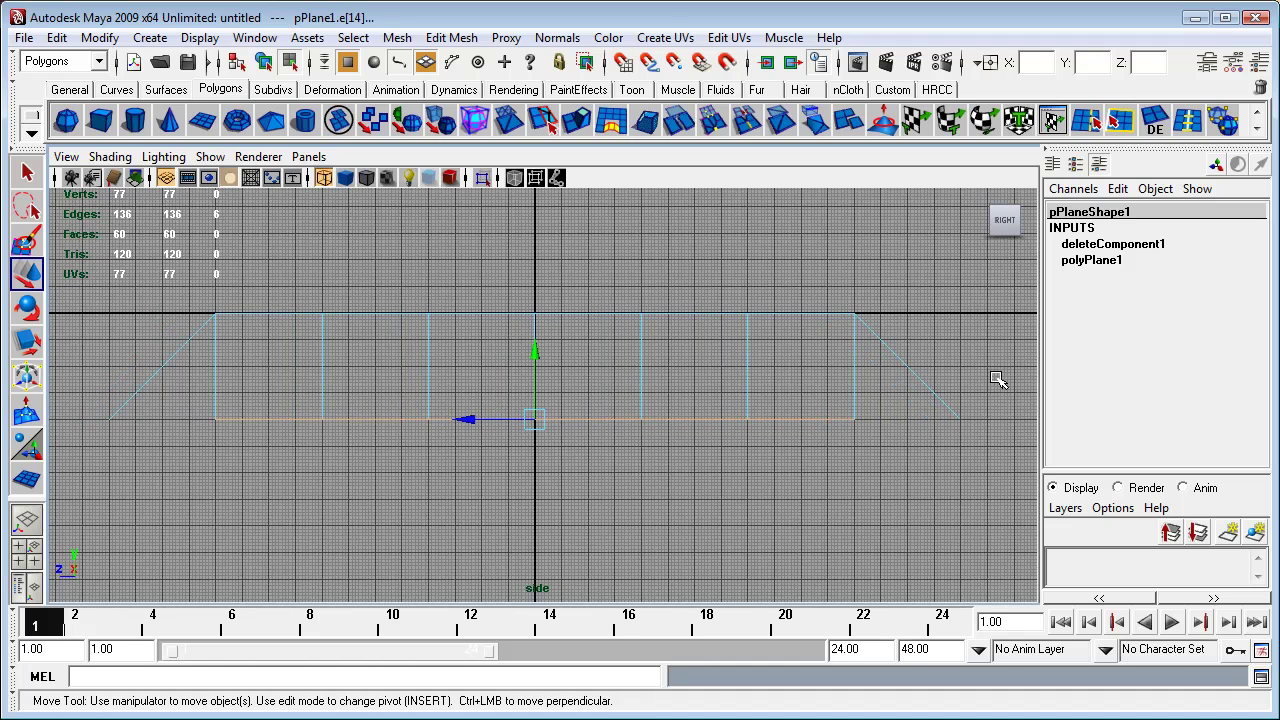
pyautogui.moveTo(997, 379); pyautogui.dragTo(914, 482)
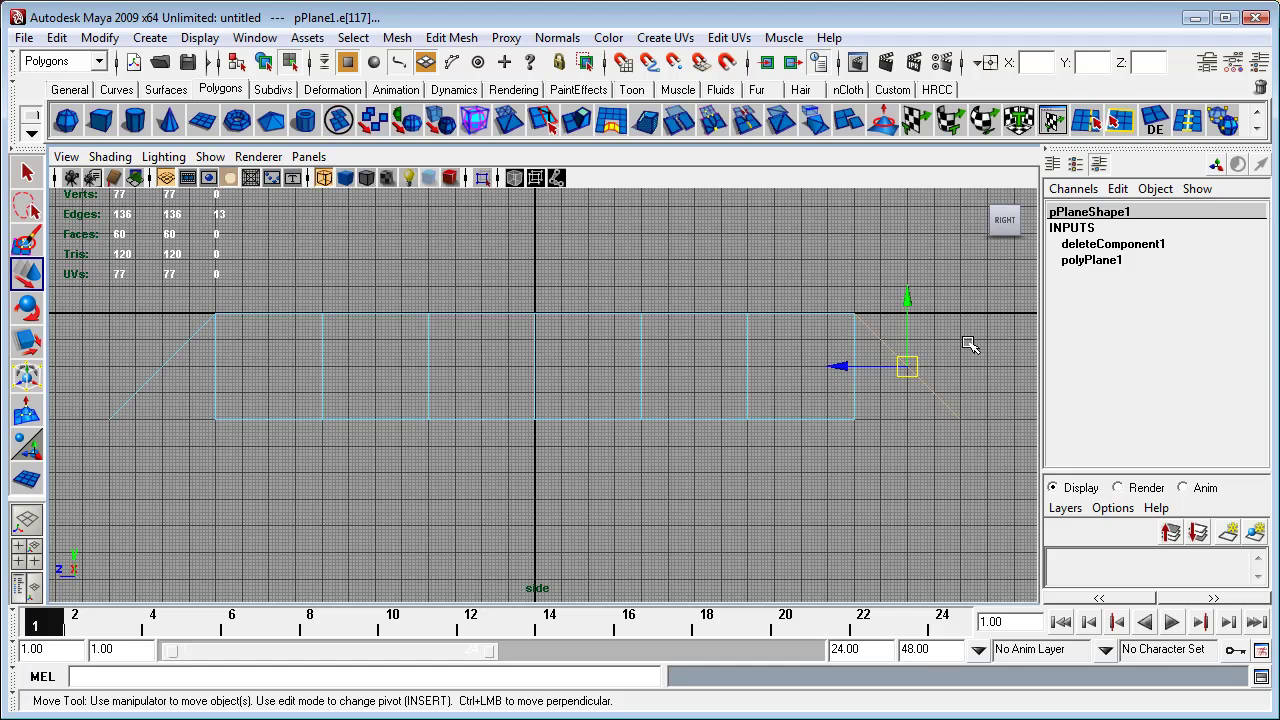
pyautogui.moveTo(960, 314); pyautogui.dragTo(795, 387)
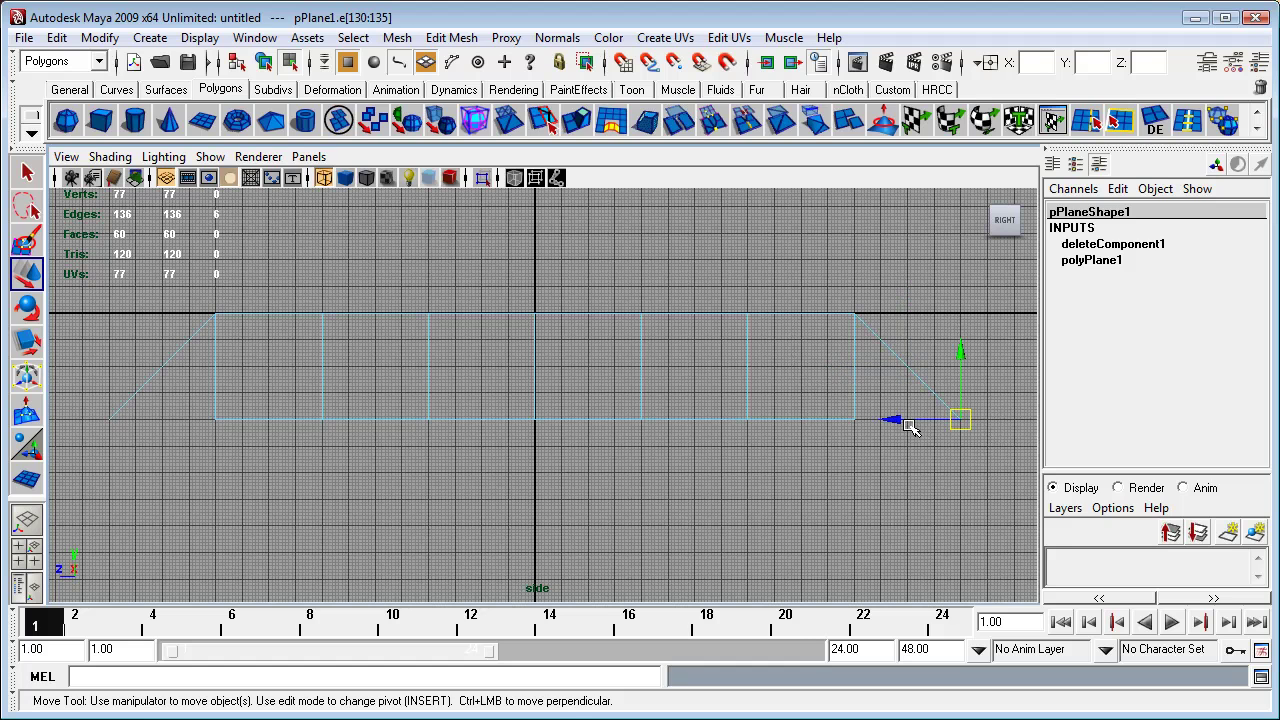
pyautogui.press('Insert')
pyautogui.moveTo(901, 421); pyautogui.dragTo(858, 432)
pyautogui.press('Insert')
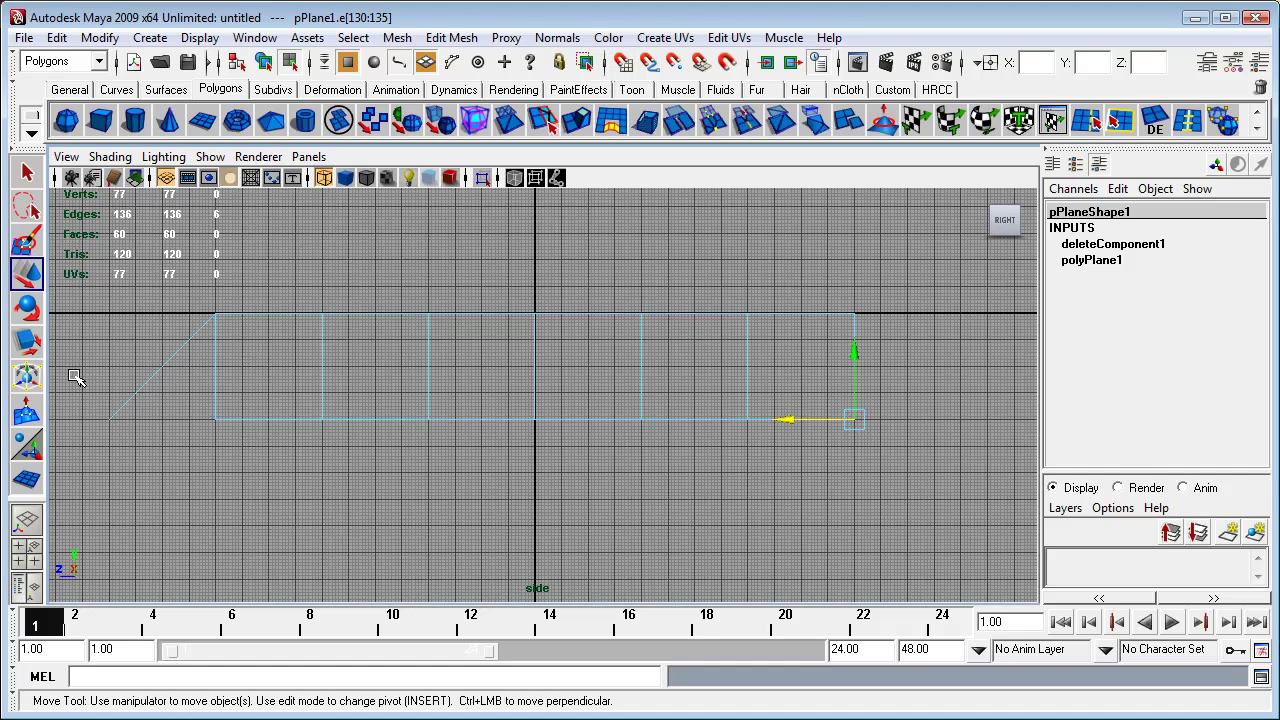
# Step: Pull the left end's bottom edges inward so that side stands vertical too
pyautogui.moveTo(73, 377); pyautogui.dragTo(158, 469)
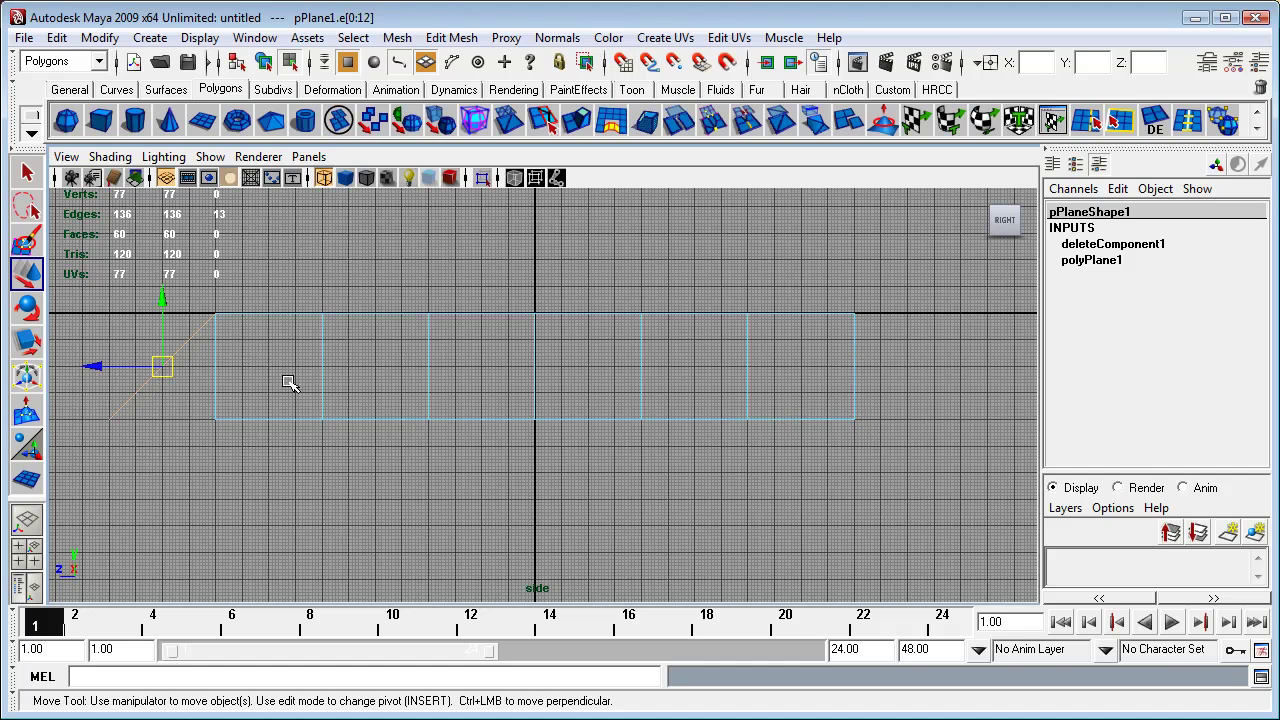
pyautogui.moveTo(183, 298); pyautogui.dragTo(157, 428)
pyautogui.press('Insert')
pyautogui.moveTo(70, 419); pyautogui.dragTo(214, 472)
pyautogui.press('Insert')
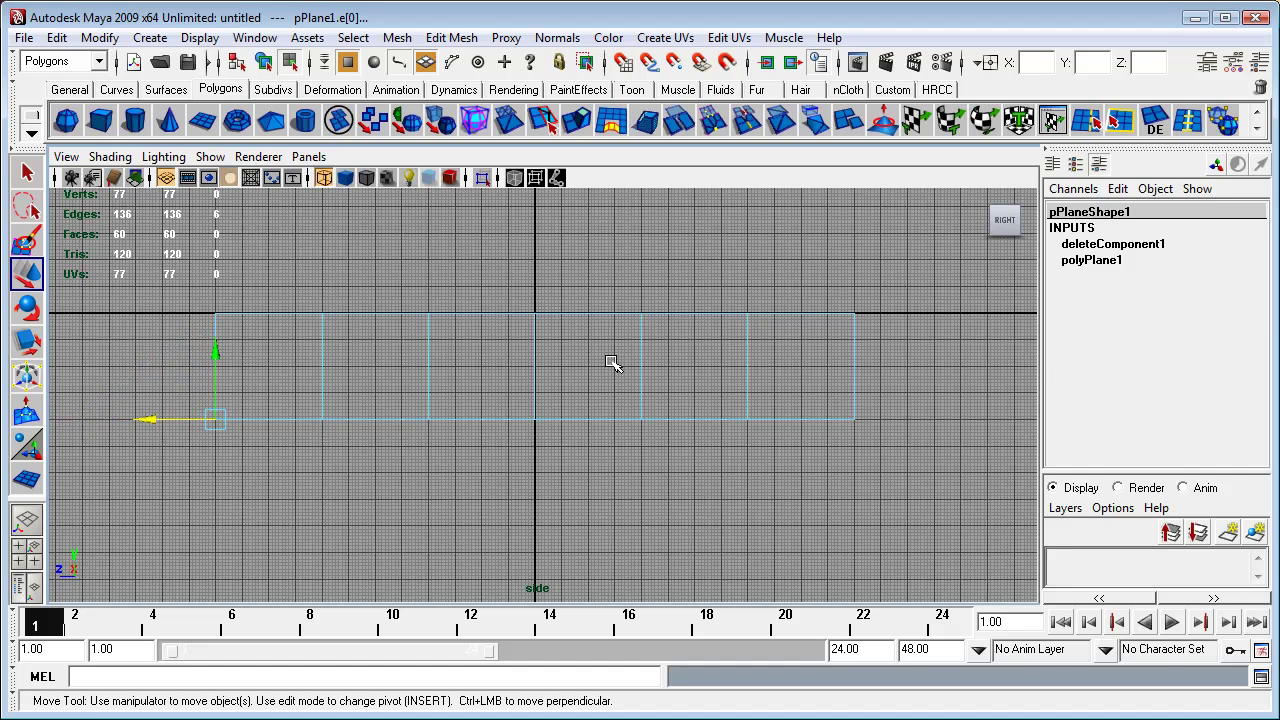
pyautogui.press('space')
pyautogui.press('space')
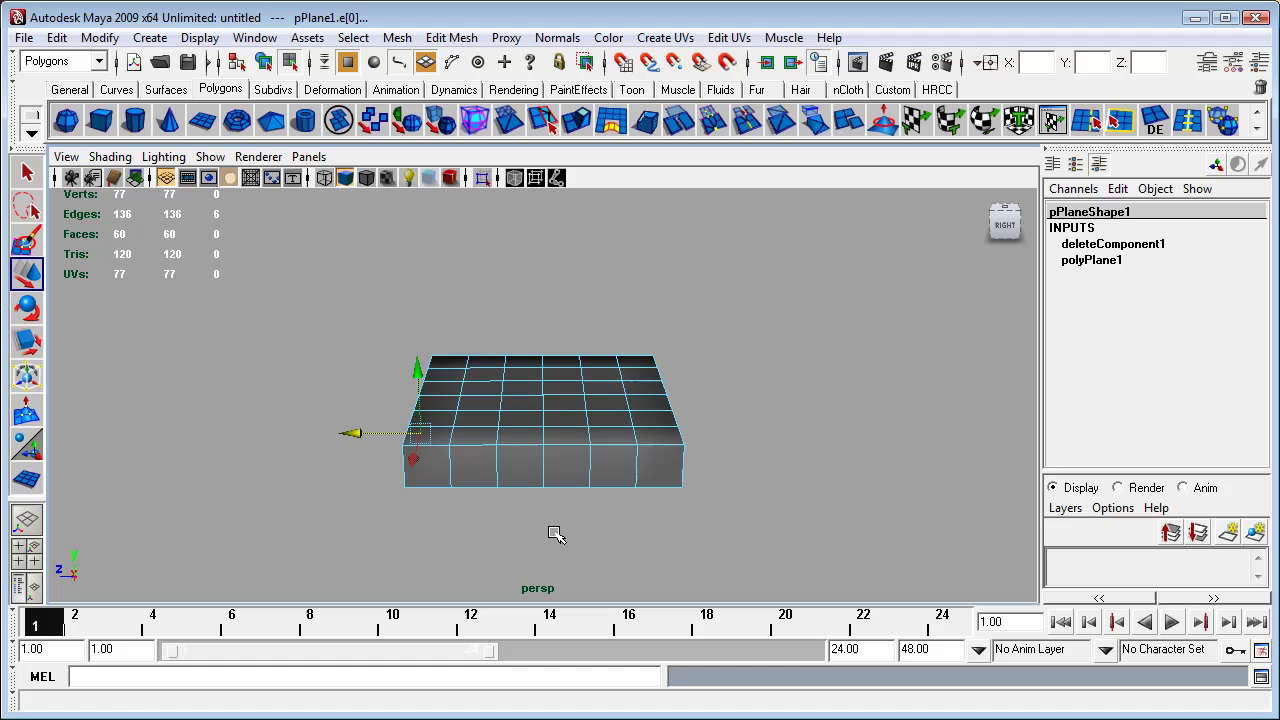
# Step: Tumble the perspective view, undo a stray edge move, and switch to vertex selection
pyautogui.keyDown('alt'); pyautogui.moveTo(551, 531); pyautogui.dragTo(663, 476); pyautogui.keyUp('alt')
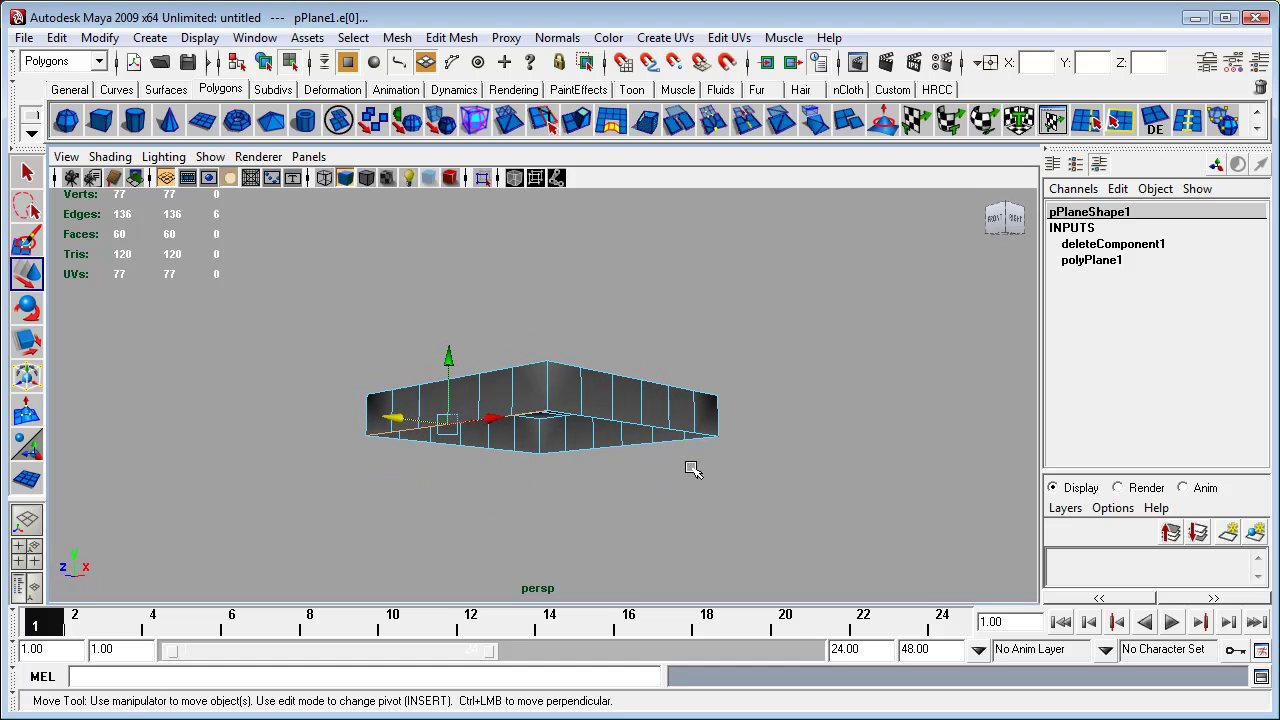
pyautogui.keyDown('alt'); pyautogui.moveTo(814, 511); pyautogui.dragTo(640, 512); pyautogui.keyUp('alt')
pyautogui.moveTo(357, 429); pyautogui.dragTo(325, 447)
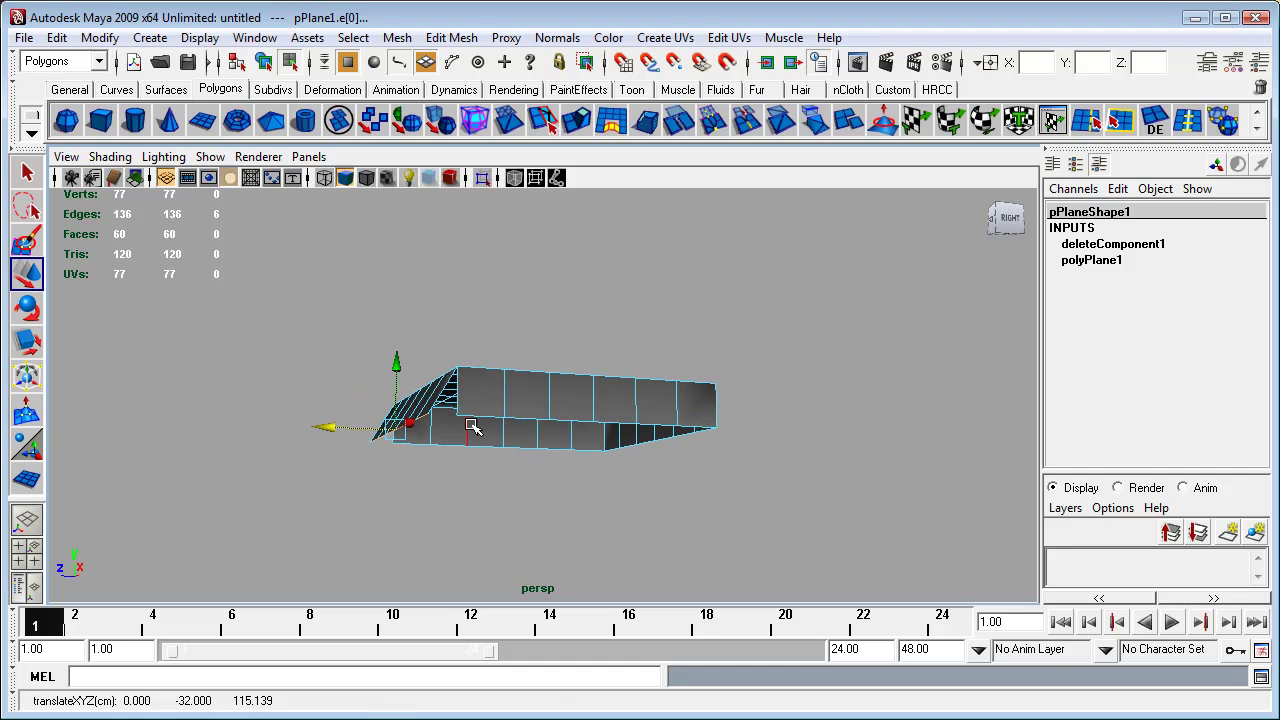
pyautogui.hotkey('ctrl', 'z')
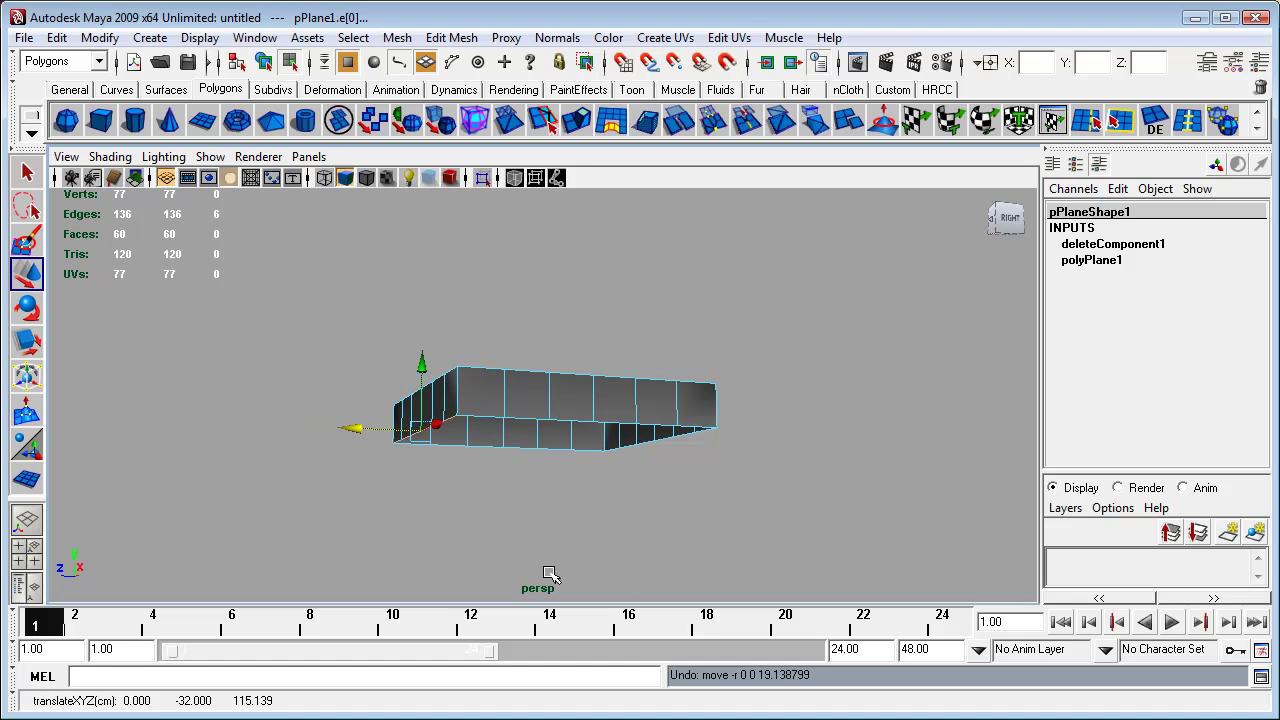
pyautogui.keyDown('alt'); pyautogui.moveTo(567, 531); pyautogui.dragTo(597, 574); pyautogui.keyUp('alt')
pyautogui.click(349, 63)
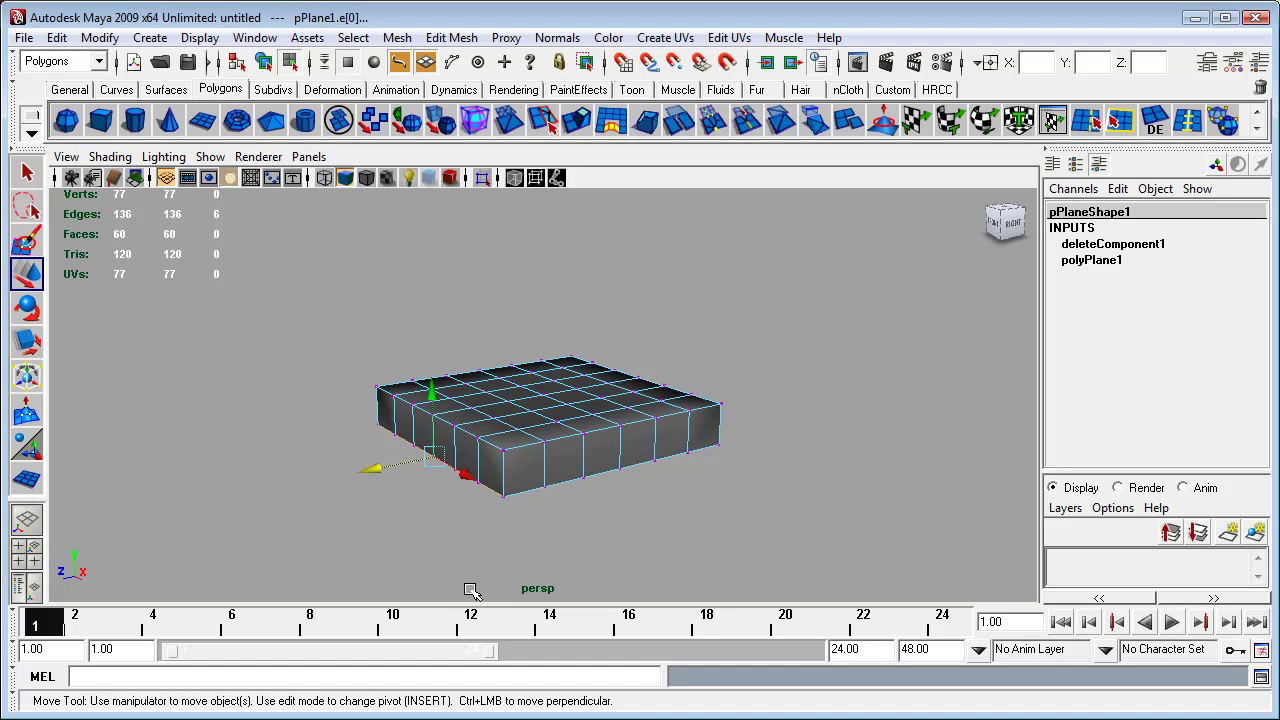
# Step: Marquee-select the doubled corner vertices while orbiting around the box lid
pyautogui.moveTo(487, 513); pyautogui.dragTo(514, 489)
pyautogui.keyDown('alt'); pyautogui.moveTo(825, 522); pyautogui.dragTo(677, 517); pyautogui.keyUp('alt')
pyautogui.keyDown('alt'); pyautogui.moveTo(600, 500); pyautogui.dragTo(541, 514); pyautogui.keyUp('alt')
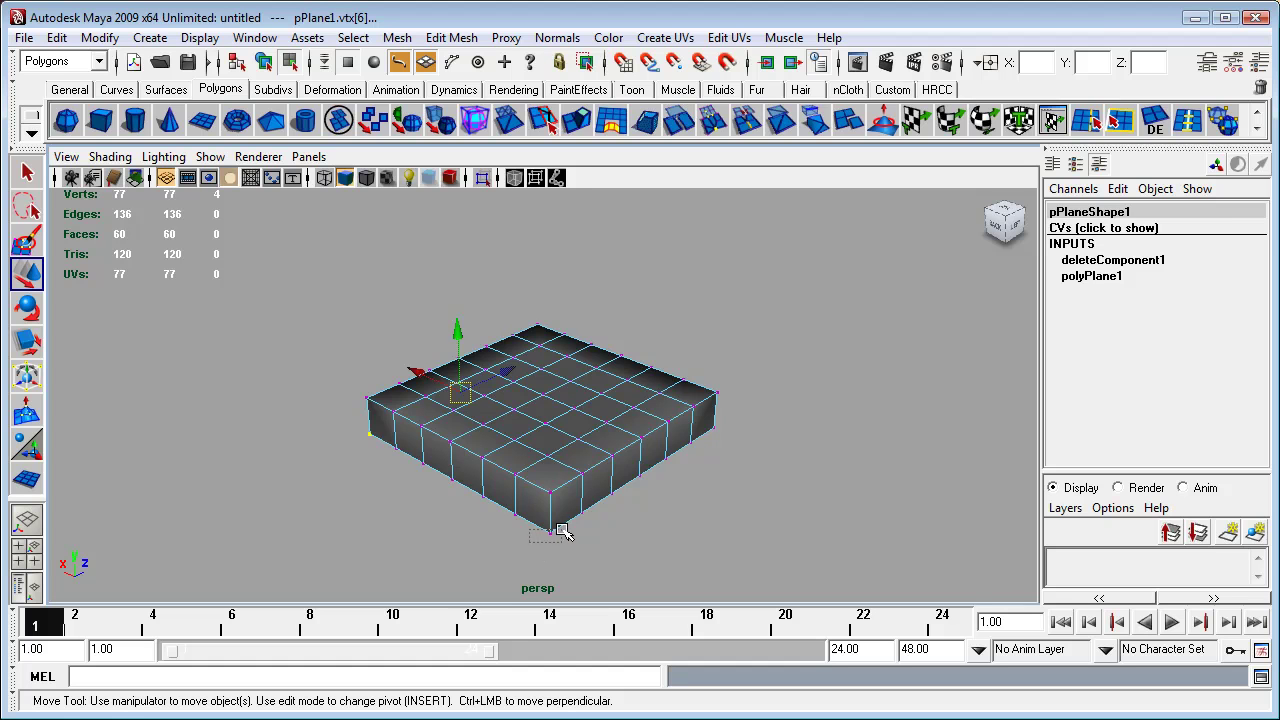
pyautogui.keyDown('alt'); pyautogui.moveTo(808, 483); pyautogui.dragTo(598, 488); pyautogui.keyUp('alt')
pyautogui.keyDown('shift'); pyautogui.moveTo(585, 544); pyautogui.dragTo(595, 533); pyautogui.keyUp('shift')
pyautogui.keyDown('alt'); pyautogui.moveTo(393, 562); pyautogui.dragTo(806, 526); pyautogui.keyUp('alt')
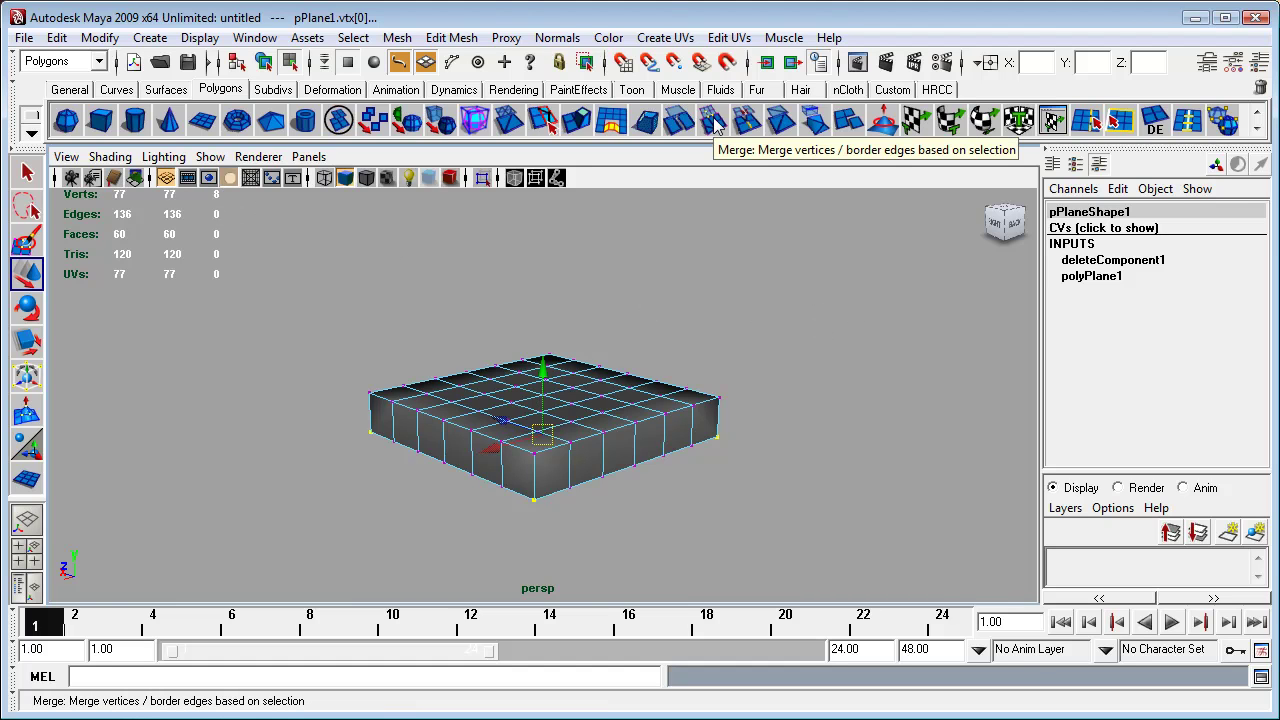
# Step: Merge the selected vertices, reducing the mesh to 73 vertices and 132 edges
pyautogui.click(397, 38)
pyautogui.moveTo(440, 45)
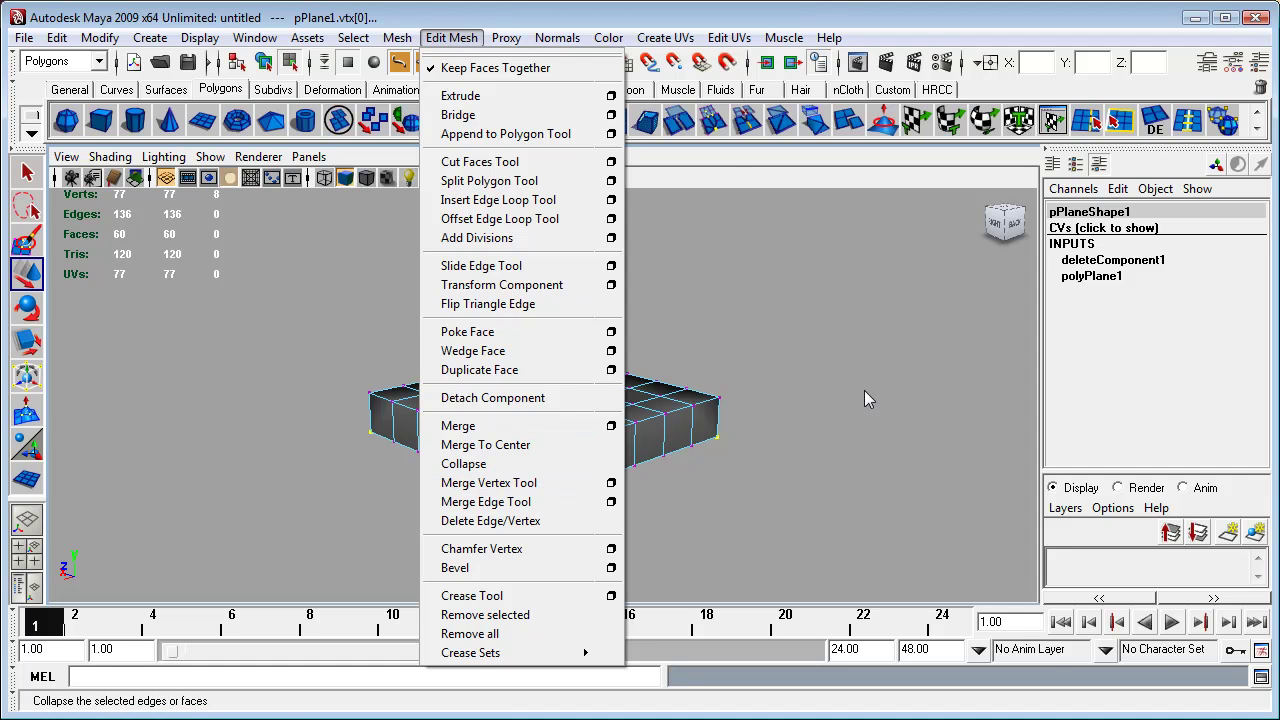
pyautogui.click(740, 5)
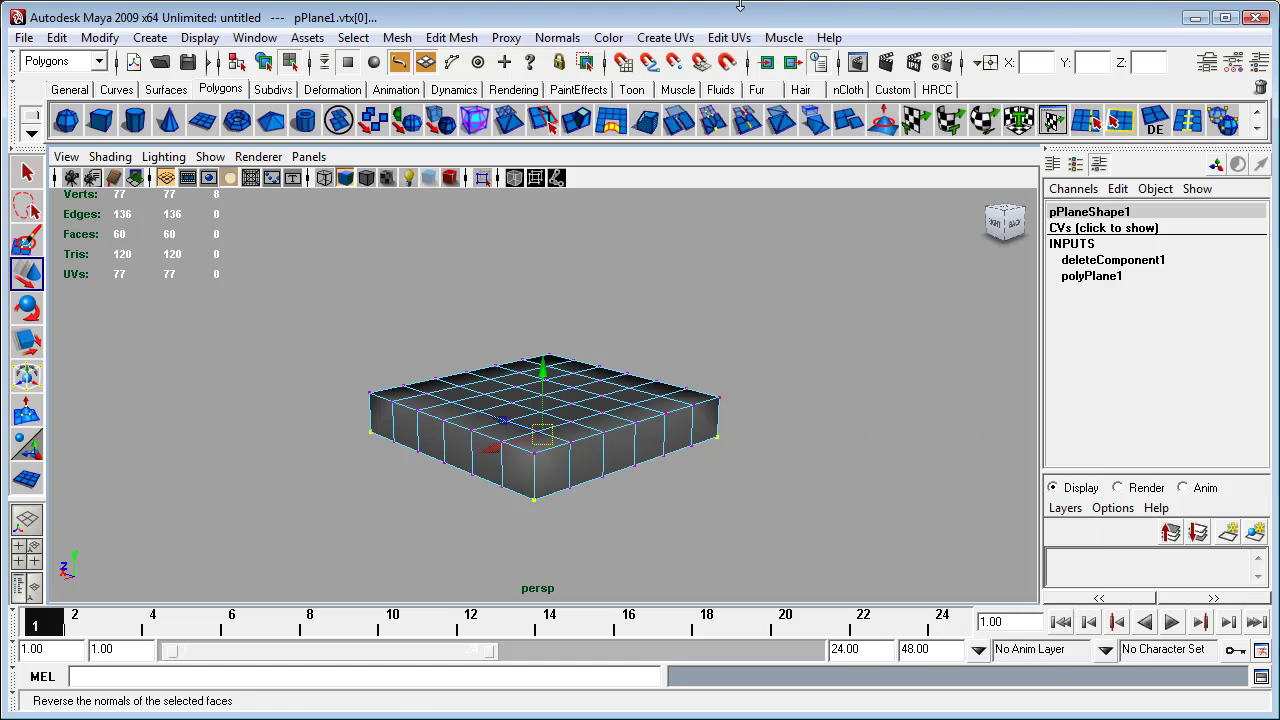
pyautogui.click(714, 120)
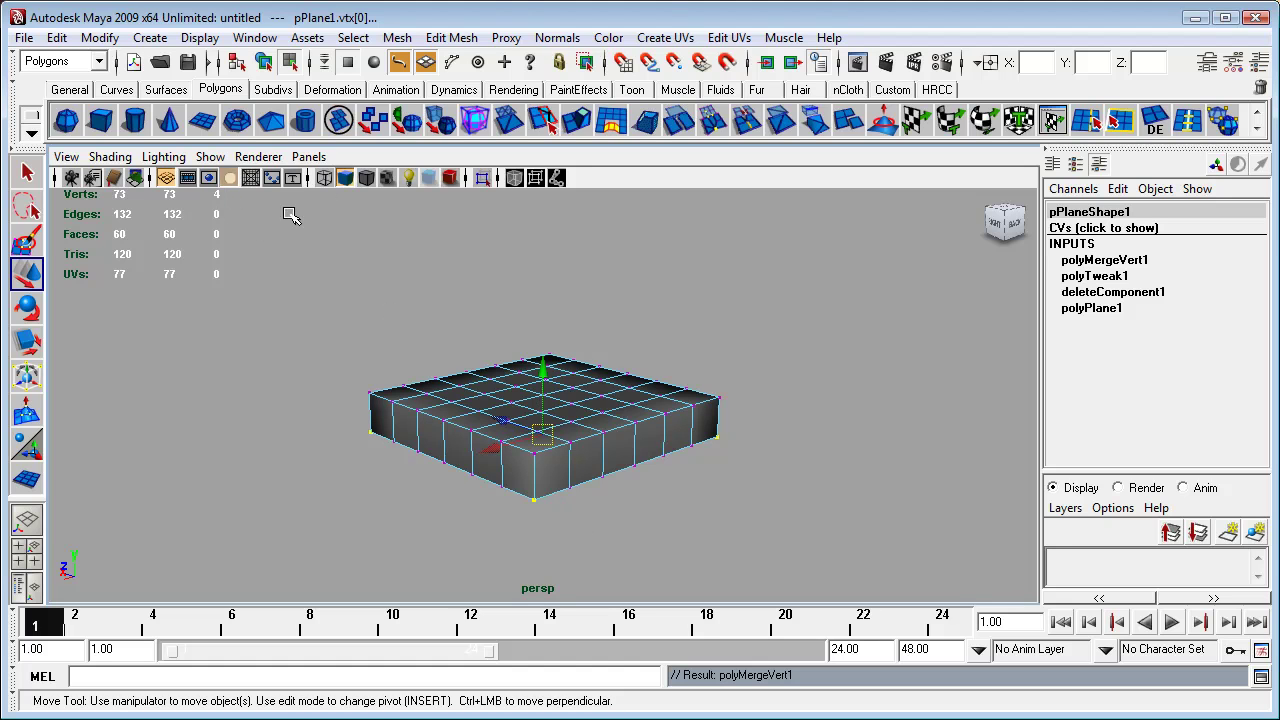
# Step: Select the front-bottom corner vertex, raise polyMergeVert1's Distance to 1, then deselect
pyautogui.moveTo(520, 519); pyautogui.dragTo(548, 488)
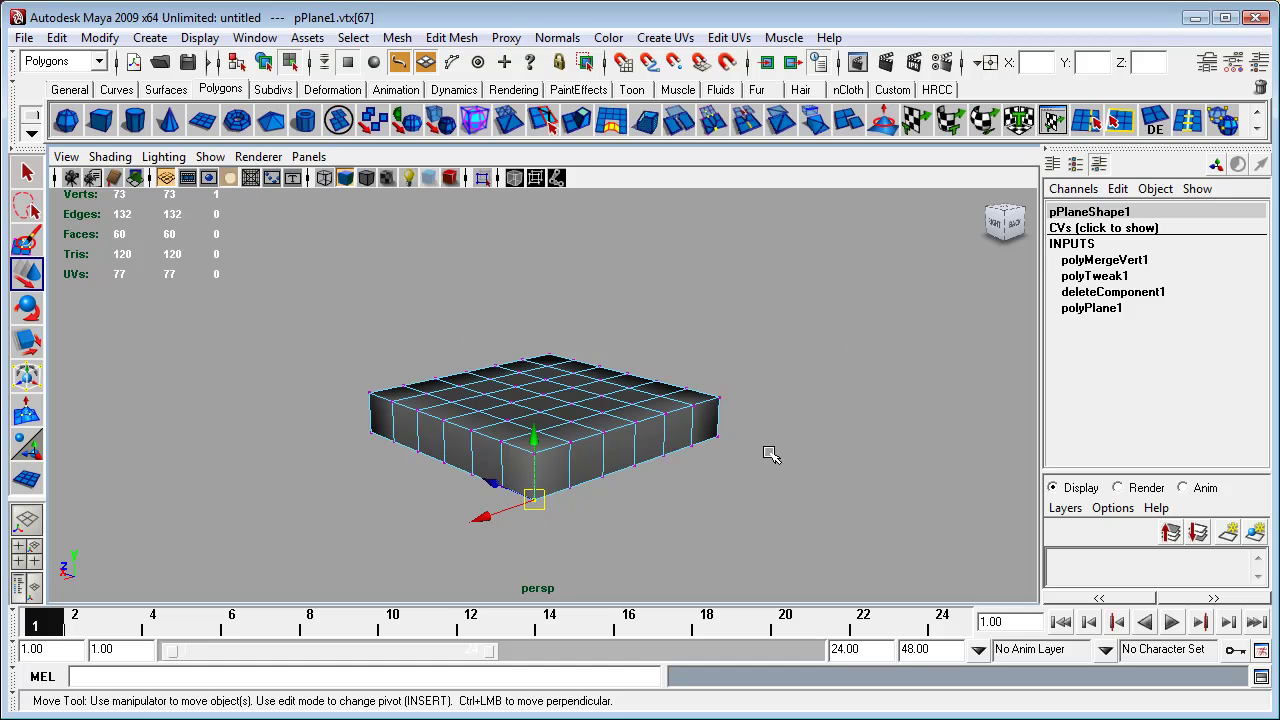
pyautogui.moveTo(834, 389)
pyautogui.keyDown('alt'); pyautogui.mouseDown()
pyautogui.moveTo(729, 400)
pyautogui.moveTo(834, 389)
pyautogui.mouseUp(); pyautogui.keyUp('alt')
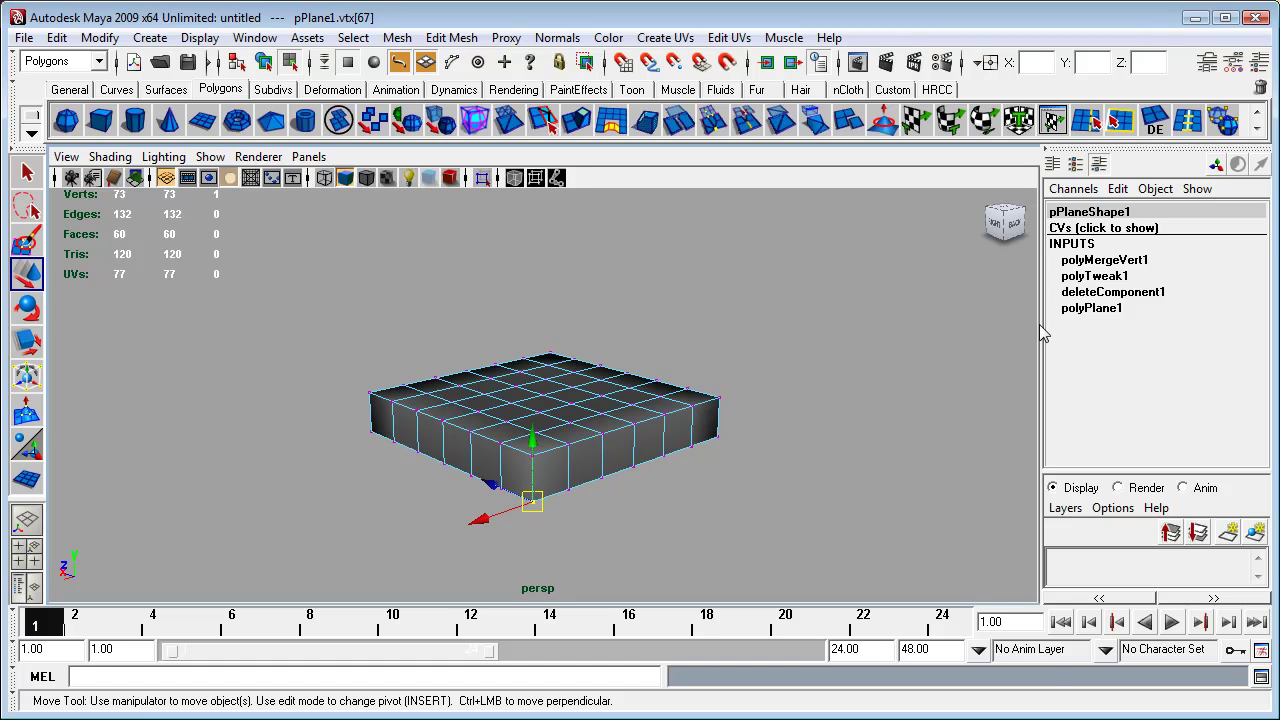
pyautogui.click(1107, 262)
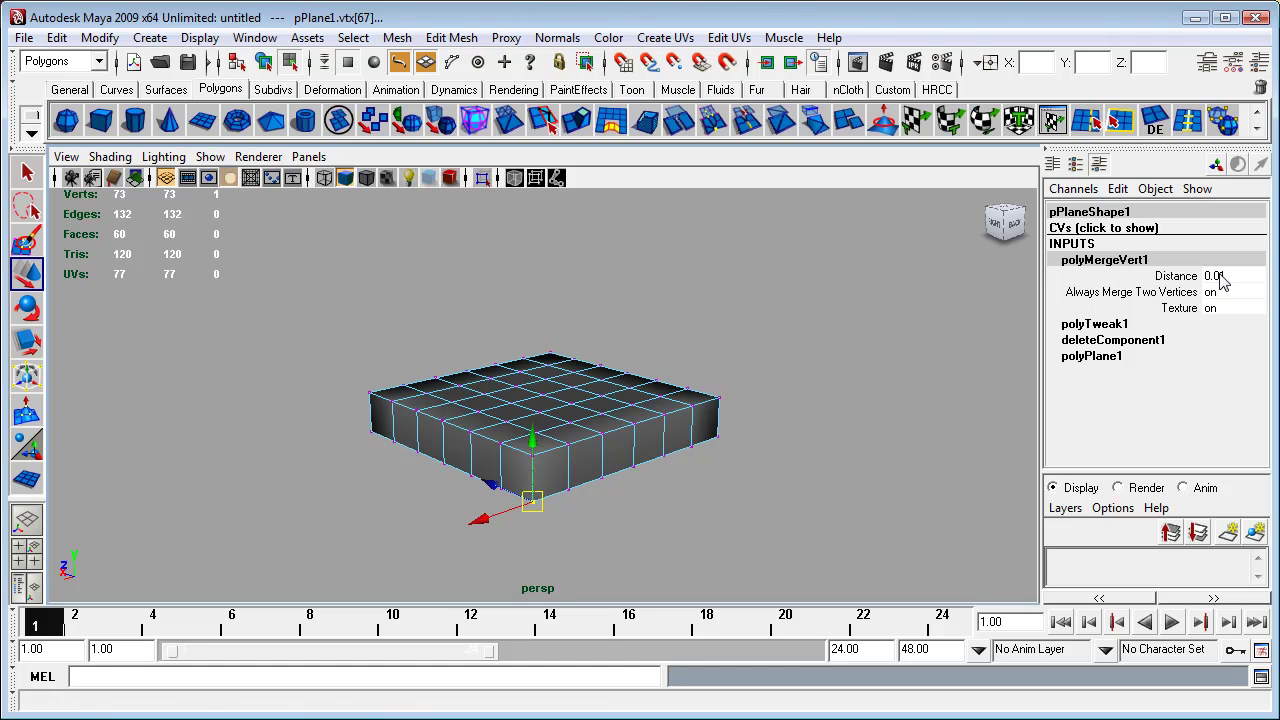
pyautogui.click(1188, 279)
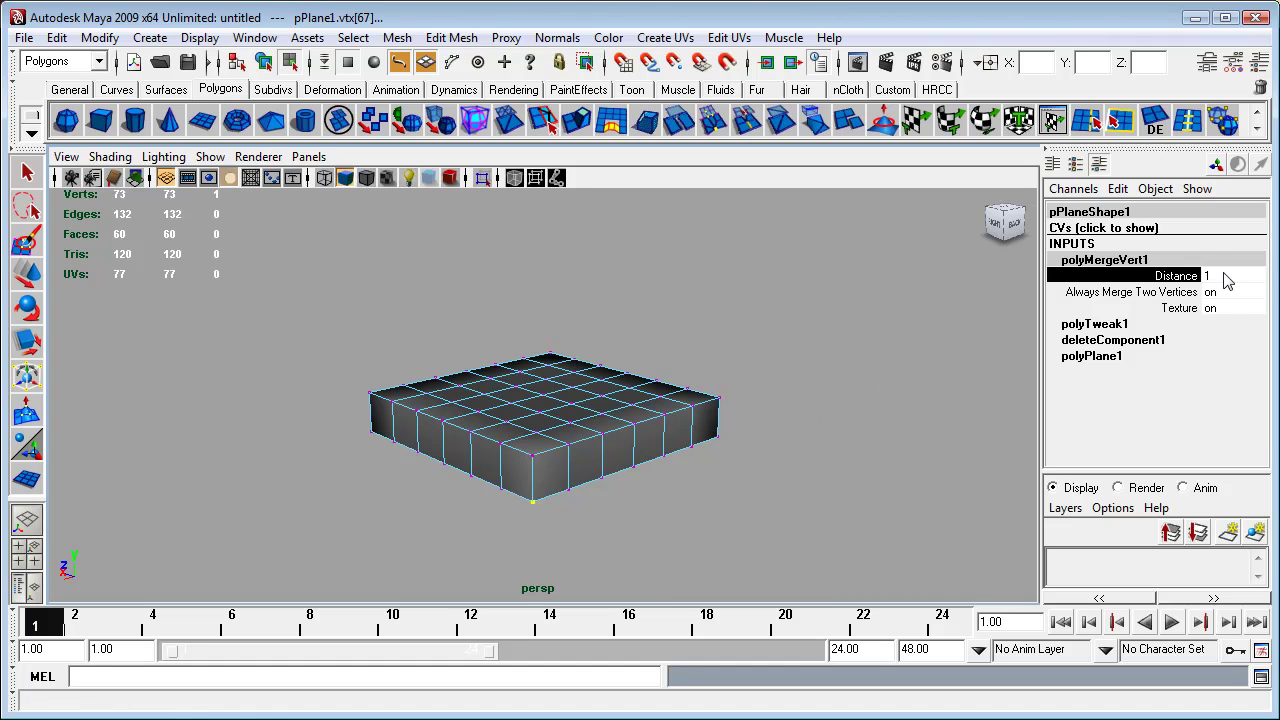
pyautogui.click(844, 434)
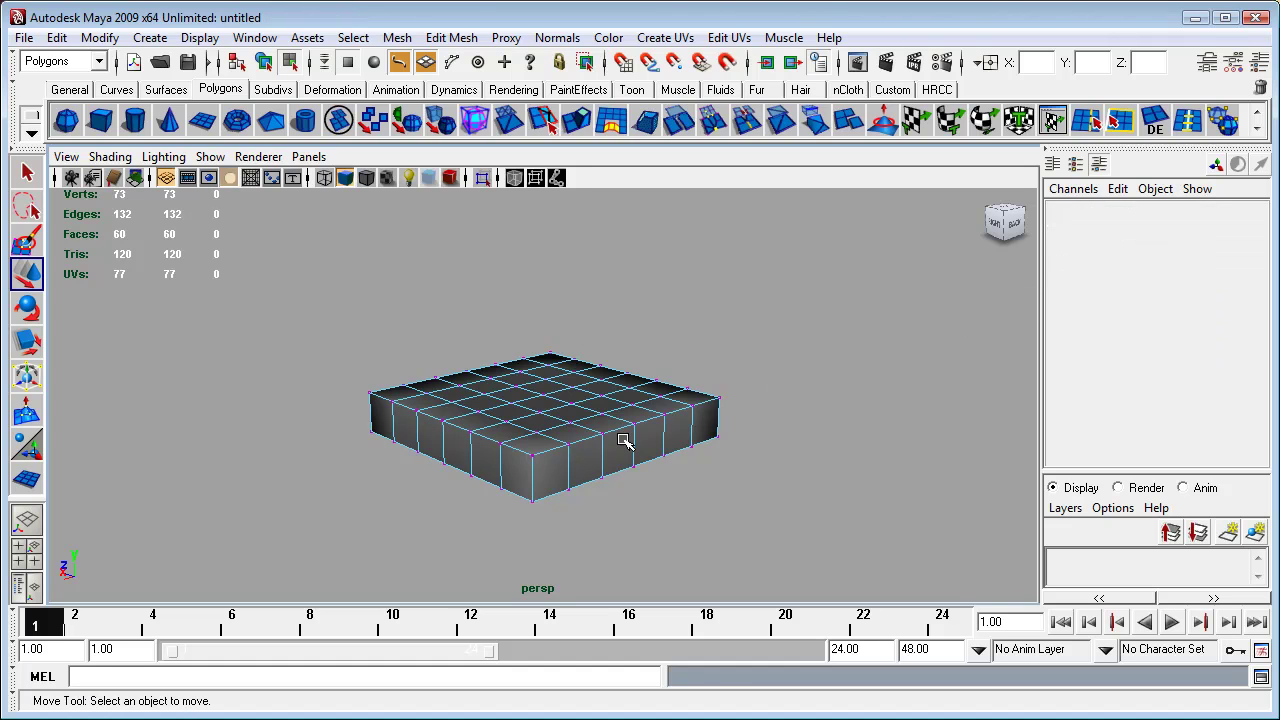
# Step: Undo twice to restore polyMergeVert1's Distance to 0.01, then deselect and orbit the box lid
pyautogui.hotkey('ctrl', 'z')
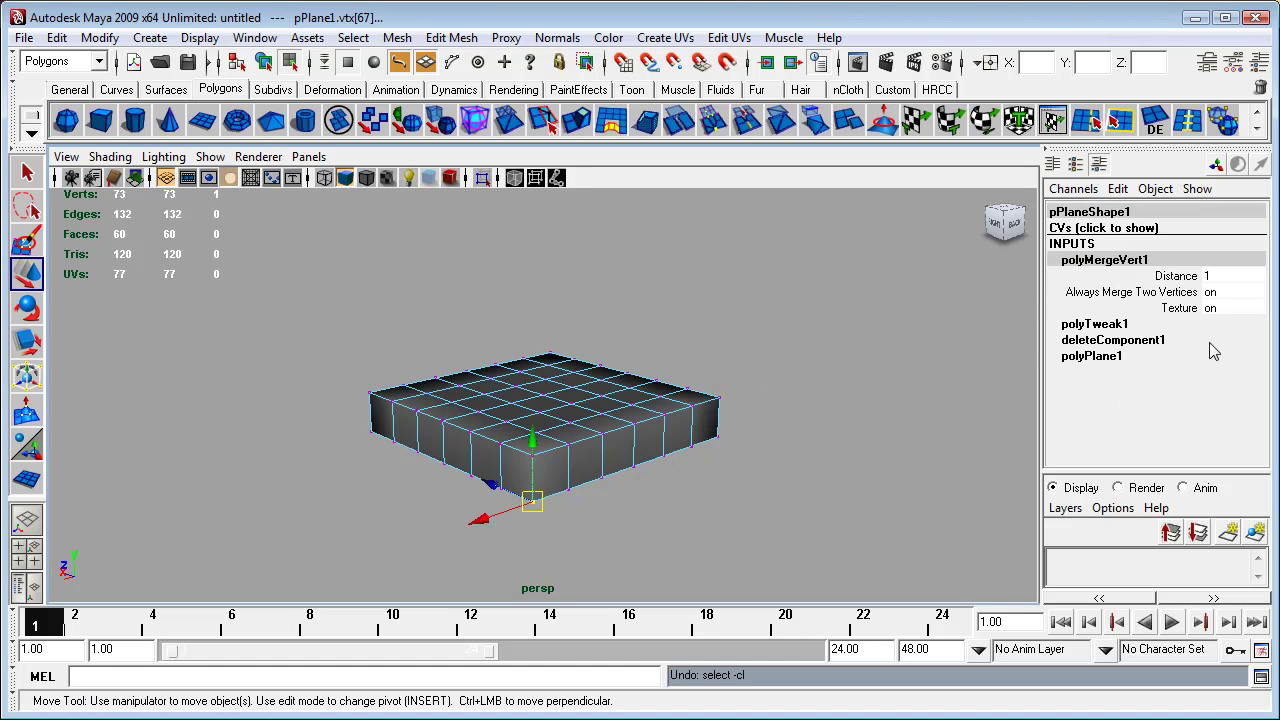
pyautogui.hotkey('ctrl', 'z')
pyautogui.click(716, 518)
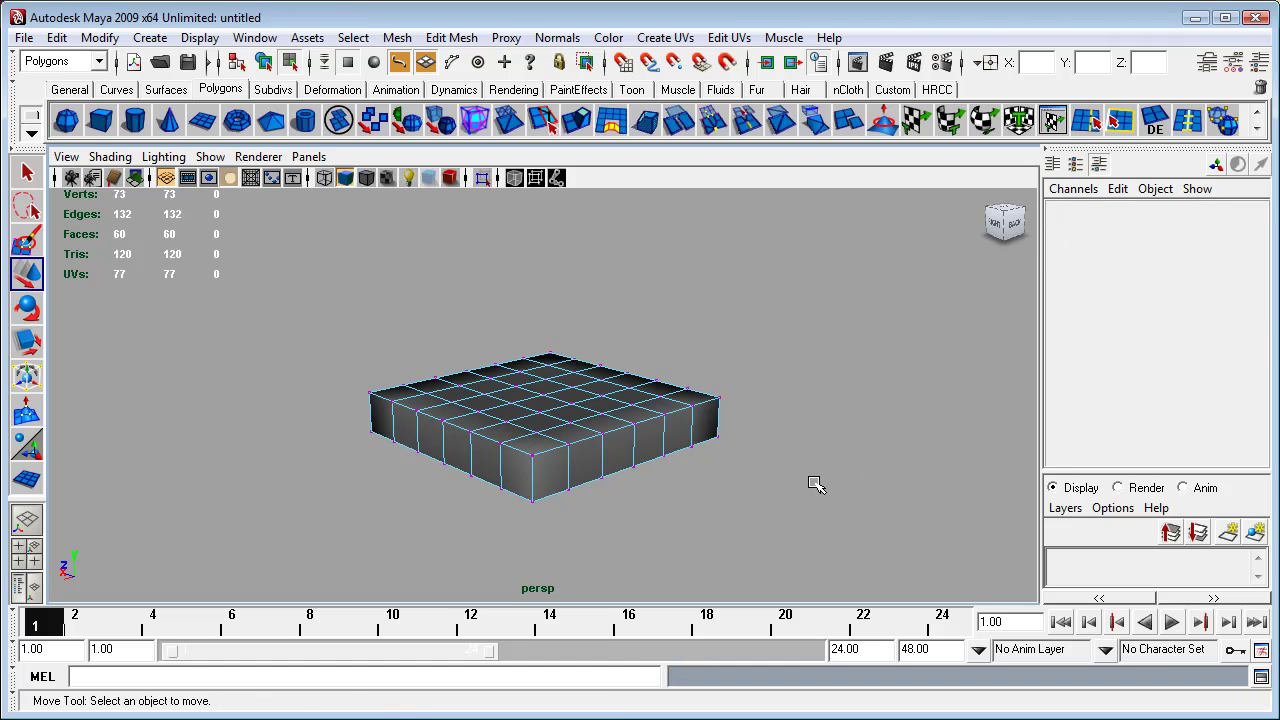
pyautogui.moveTo(823, 472); pyautogui.dragTo(601, 499)
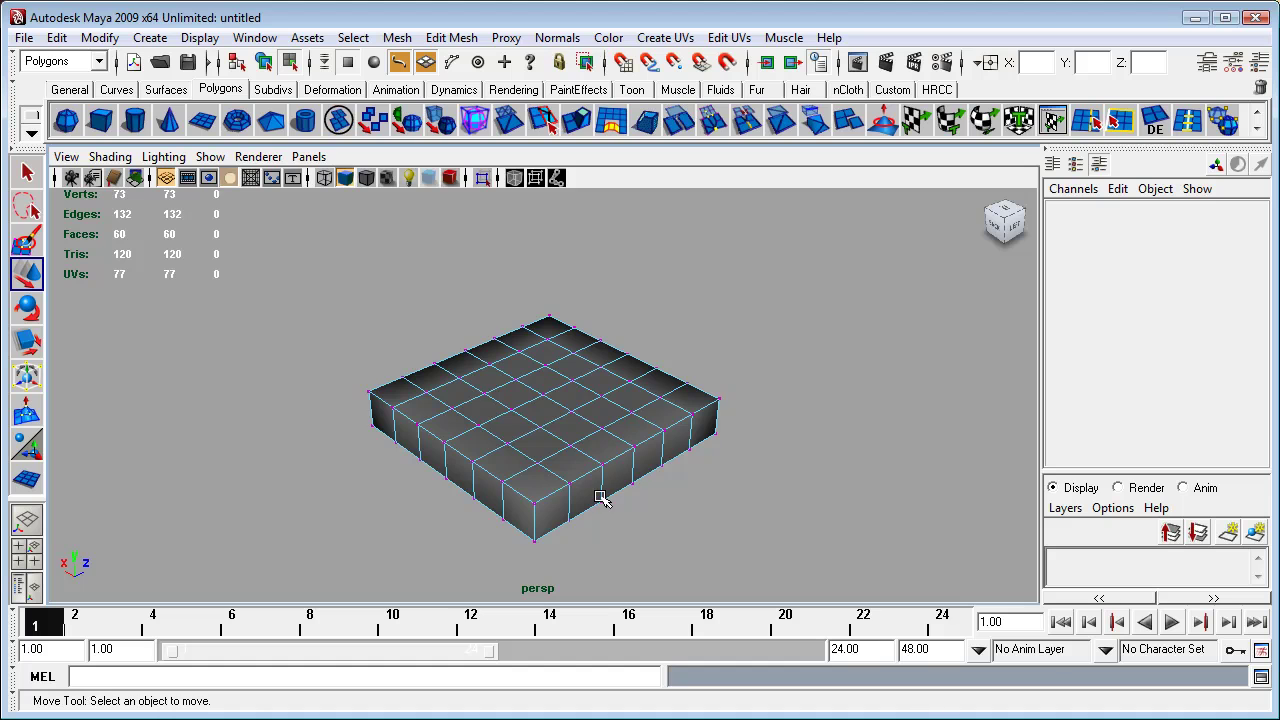
pyautogui.click(200, 40)
# Step: Open the UV Texture Editor window from the Window menu beside the viewport
pyautogui.moveTo(257, 38)
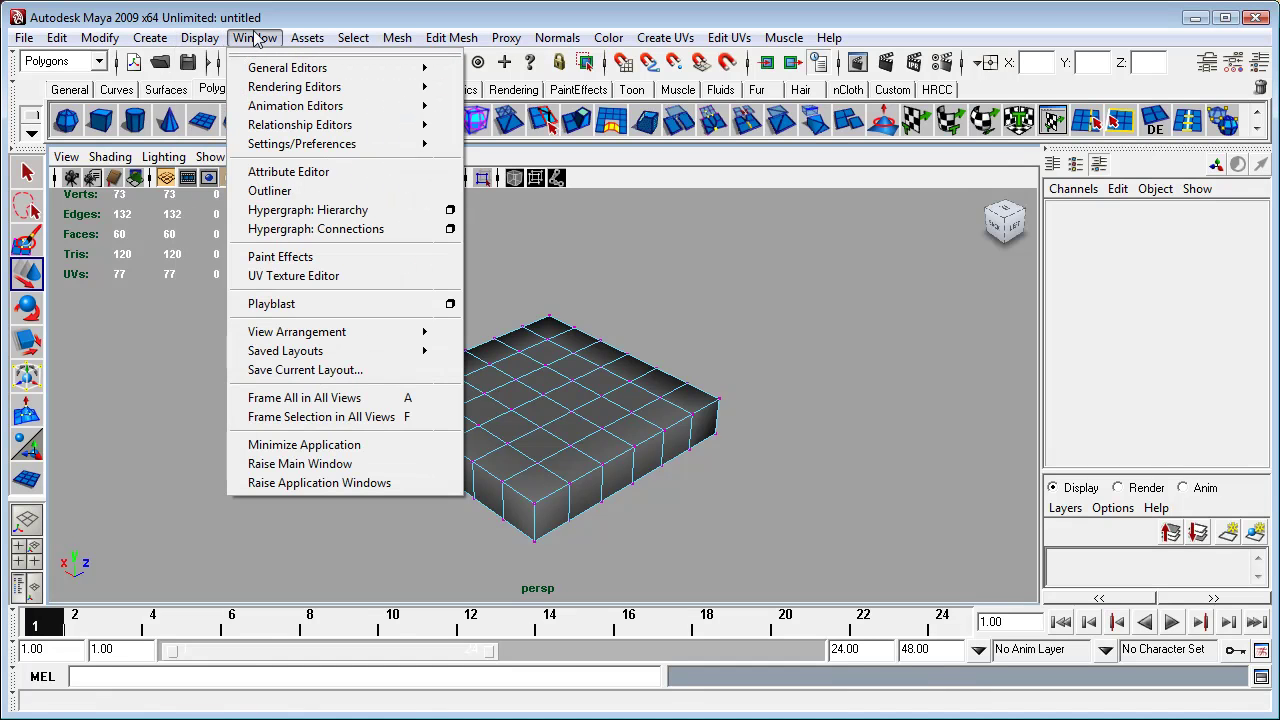
pyautogui.click(320, 277)
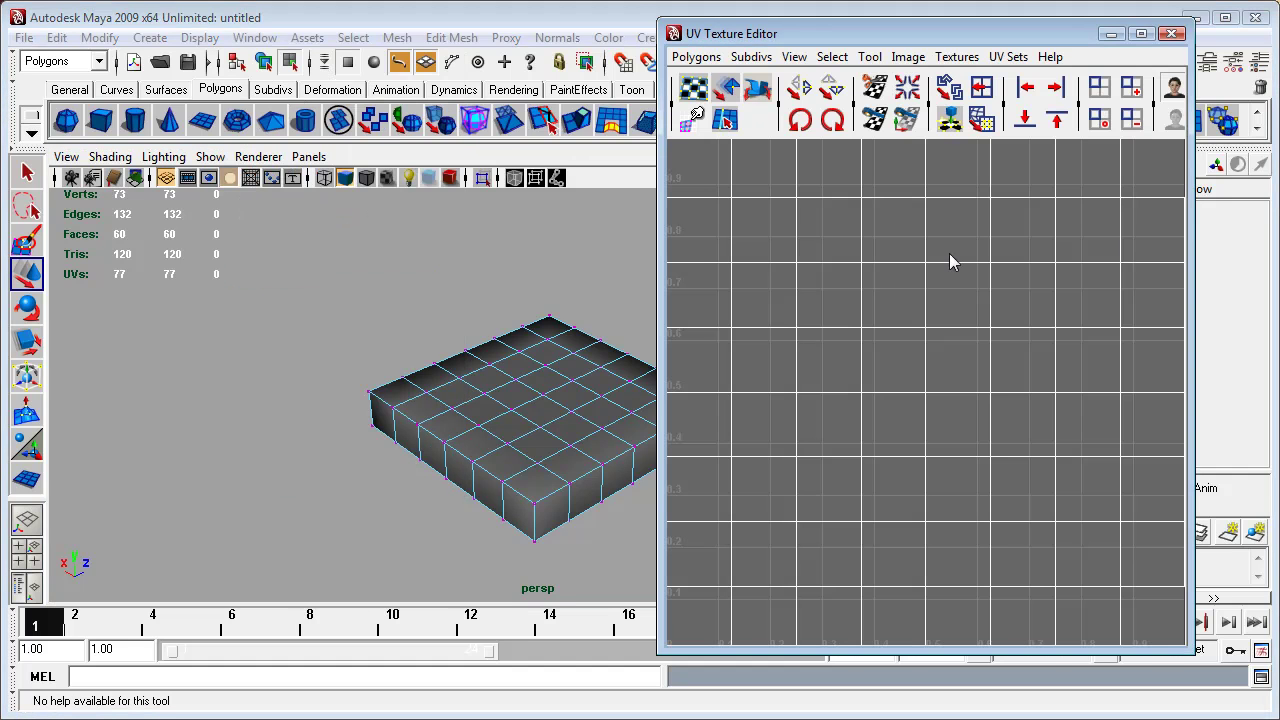